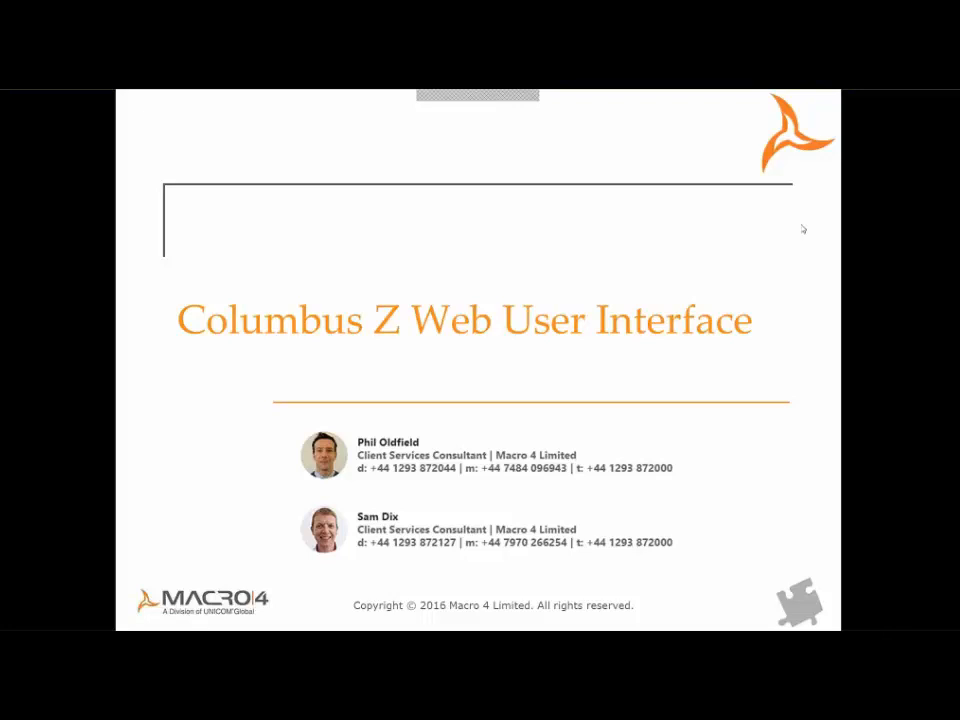
# Advance the slideshow to the Technical demo slide and switch to the browser window
pyautogui.press('space')
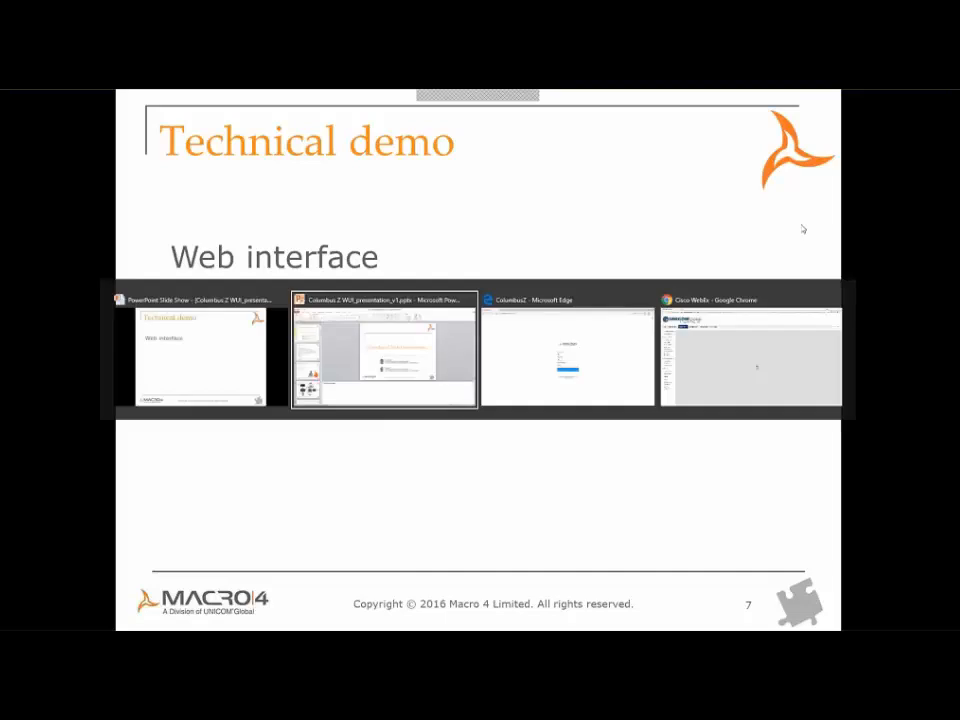
pyautogui.hotkey('alt', 'Tab')
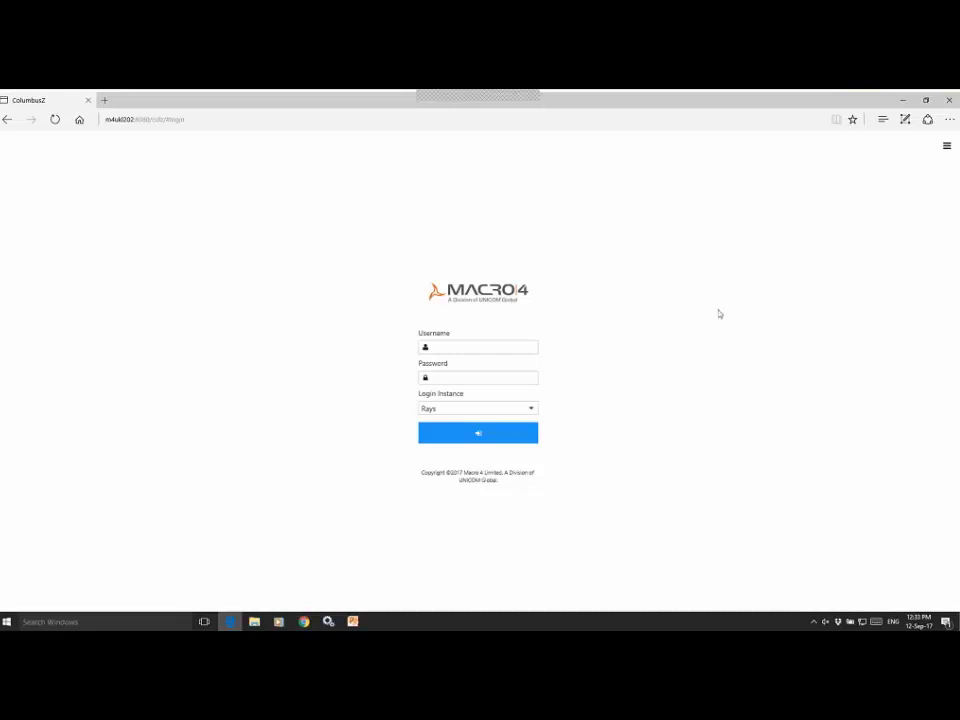
# Log in to Columbus Z with PJOS4Z as the login instance, username and password entered
pyautogui.click(533, 410)
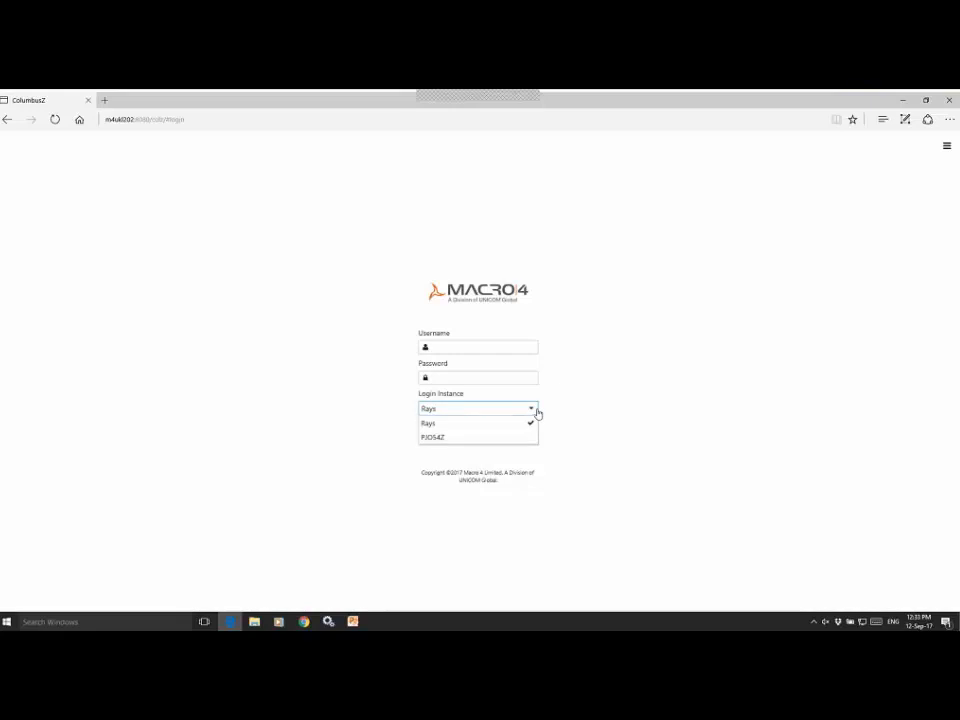
pyautogui.click(463, 438)
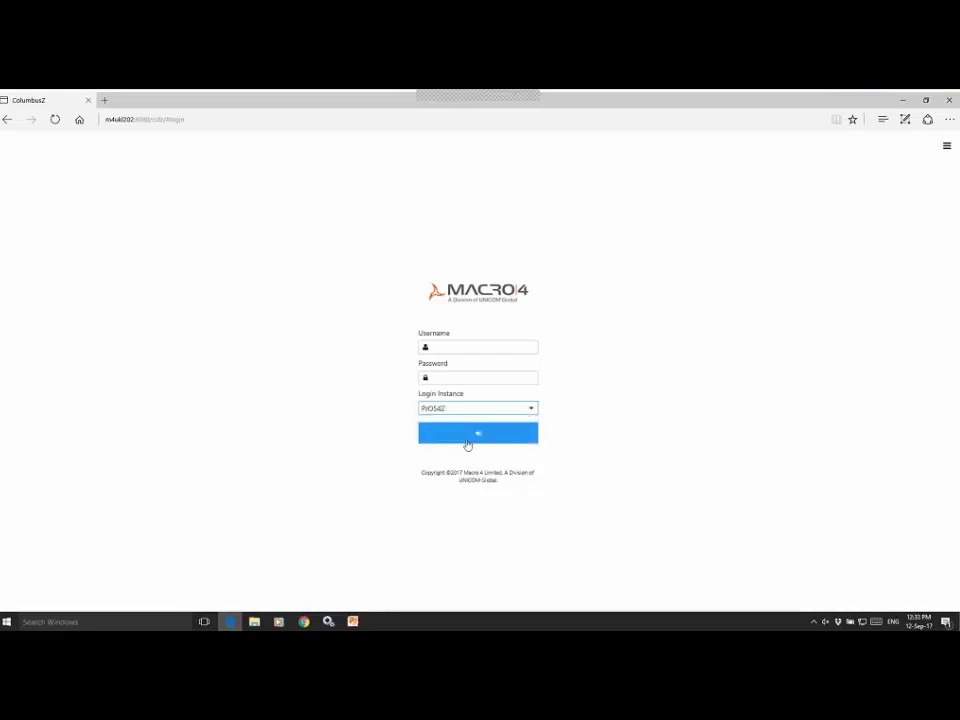
pyautogui.click(443, 347)
pyautogui.write('pjo')
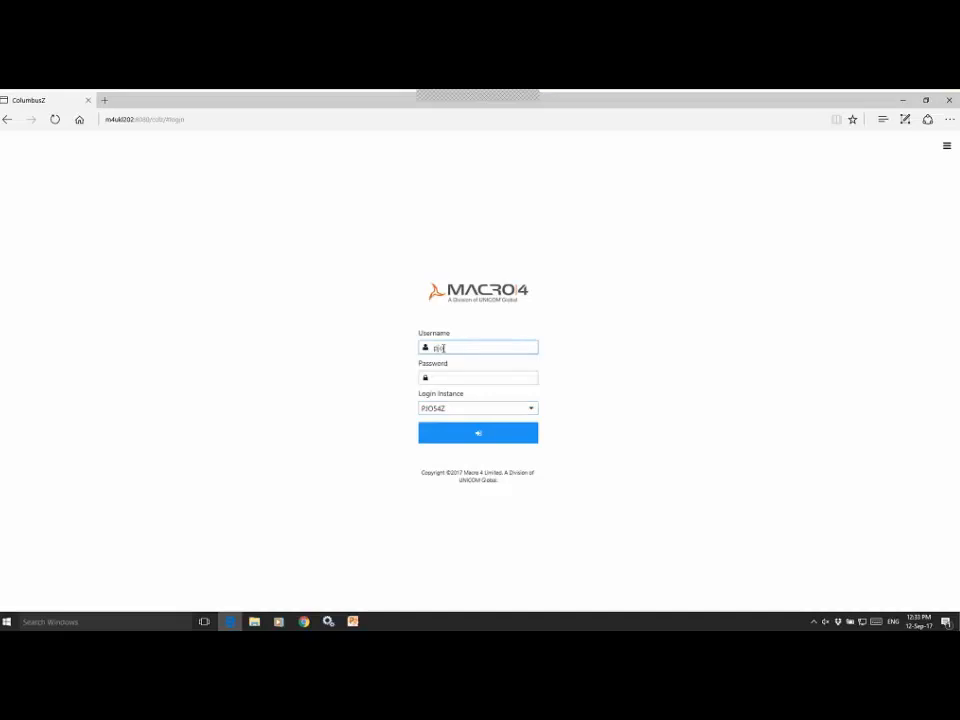
pyautogui.press('Tab')
pyautogui.write('p')
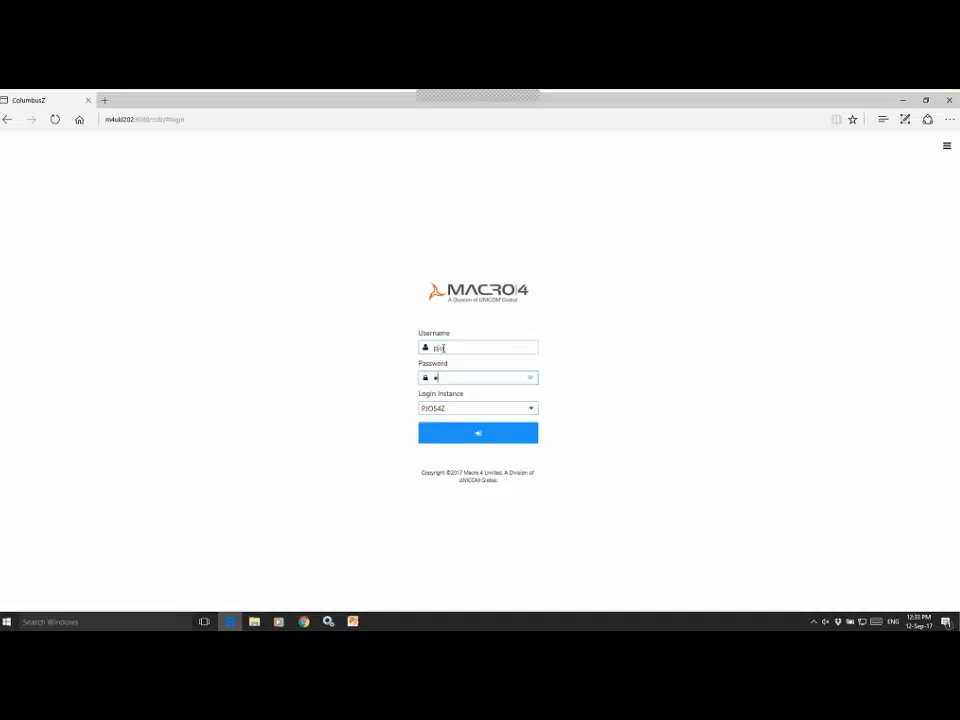
pyautogui.write('asswd')
pyautogui.click(469, 438)
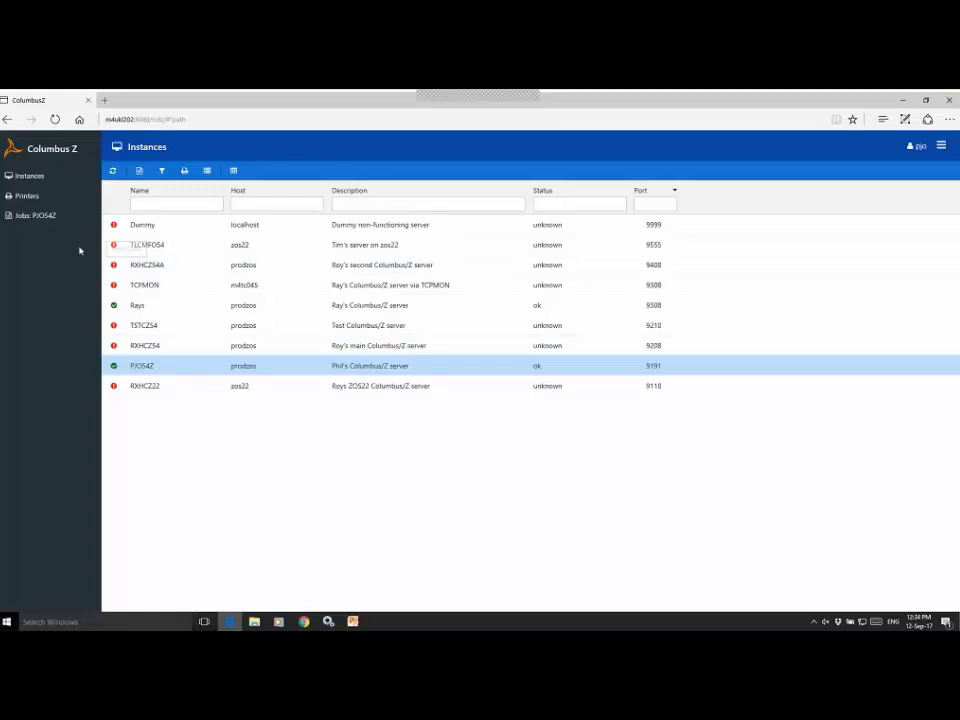
# Show the Instances list of Columbus Z servers from the sidebar
pyautogui.click(62, 178)
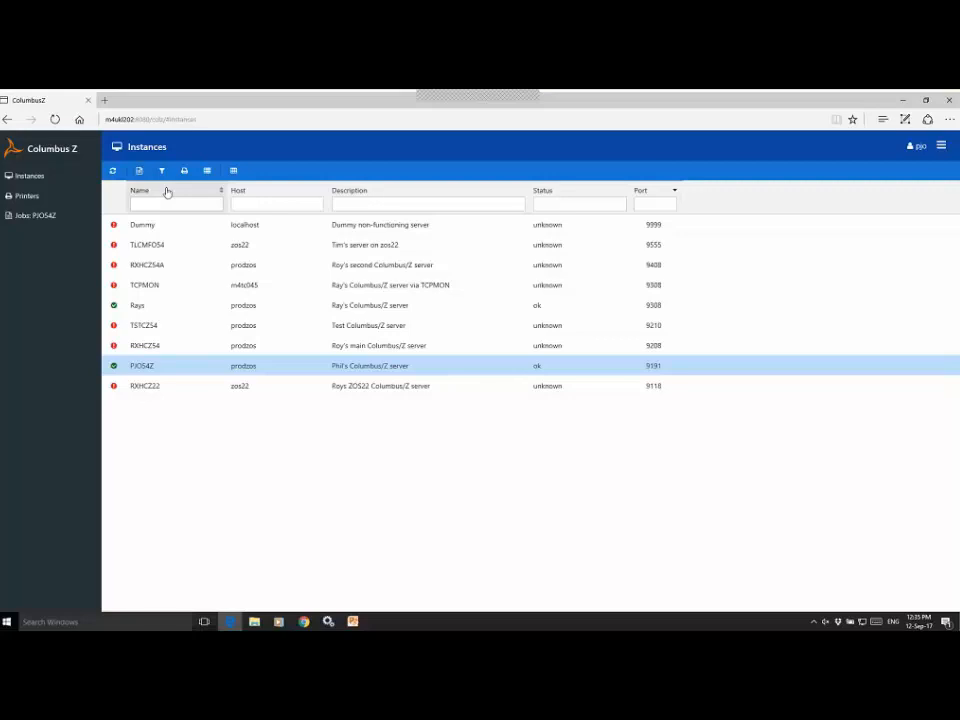
# Sort instances by Name, review the Name and Port filter types, and bring up column selection
pyautogui.click(222, 190)
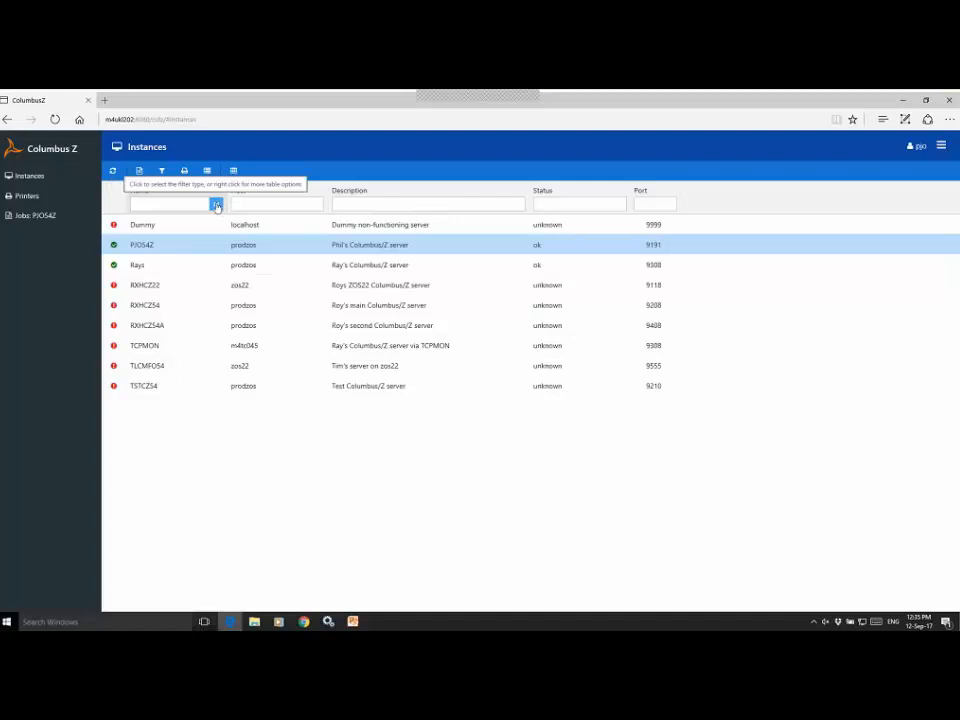
pyautogui.click(216, 206)
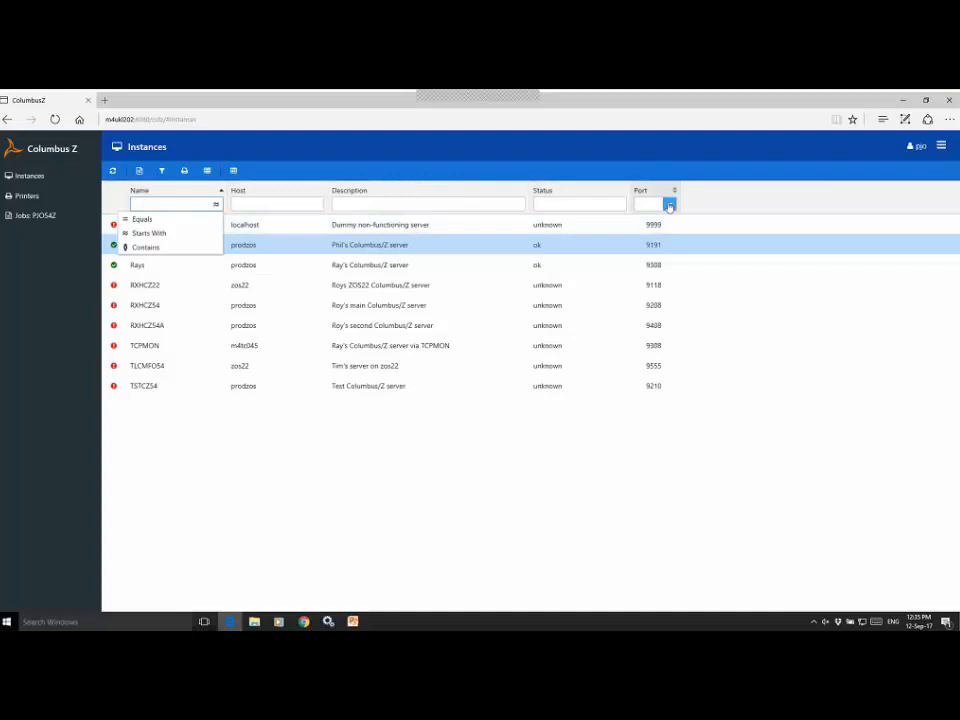
pyautogui.click(670, 206)
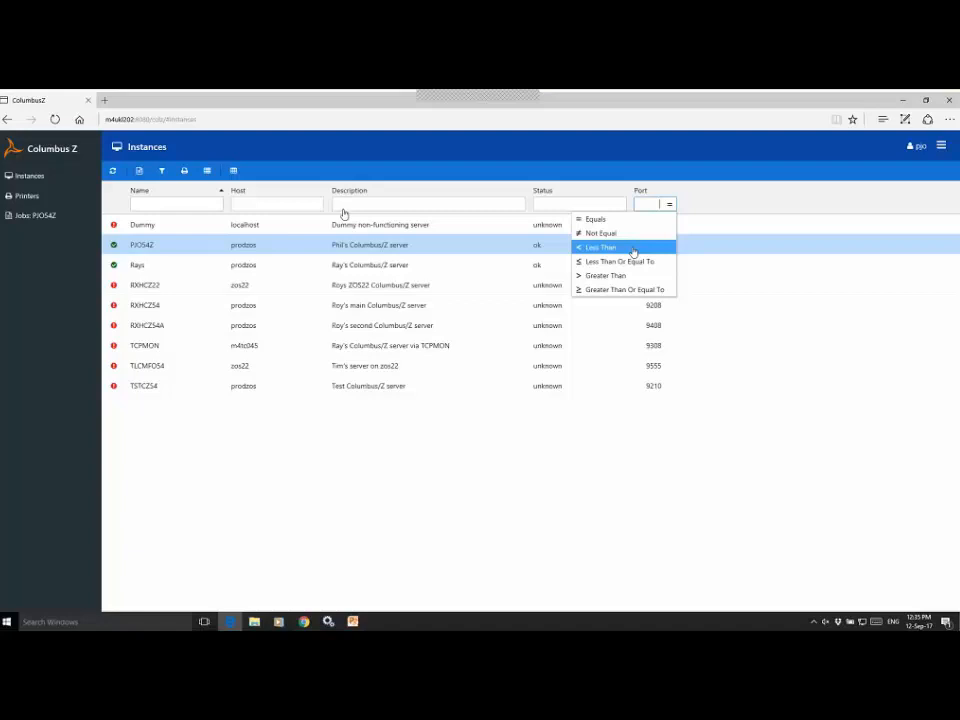
pyautogui.click(234, 171)
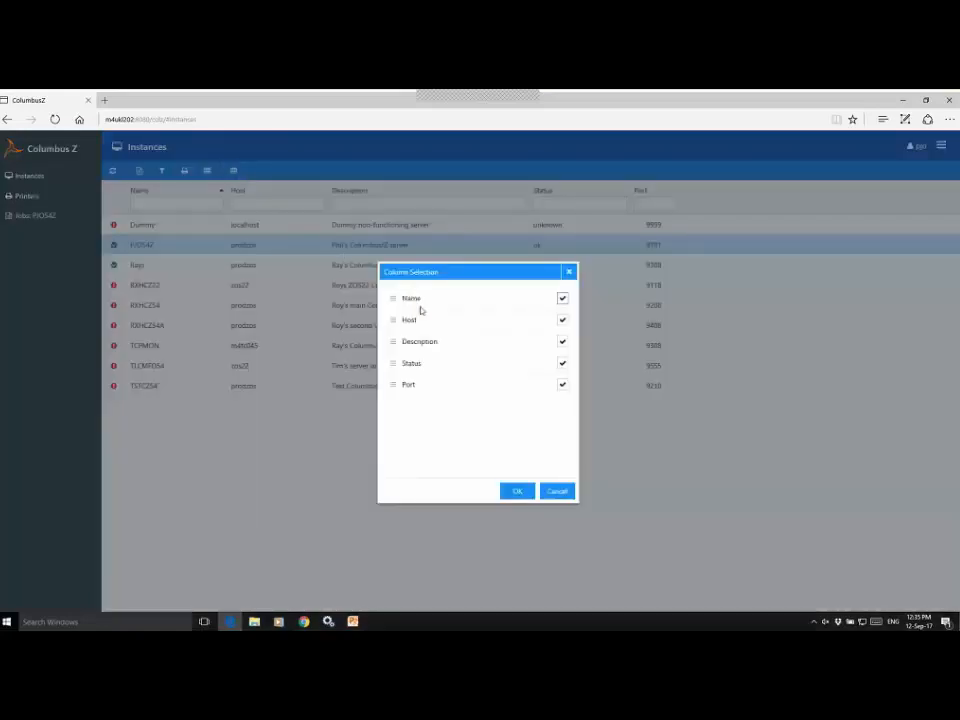
# Keep Host shown, move Description to the top of the column order, and apply it
pyautogui.click(563, 320)
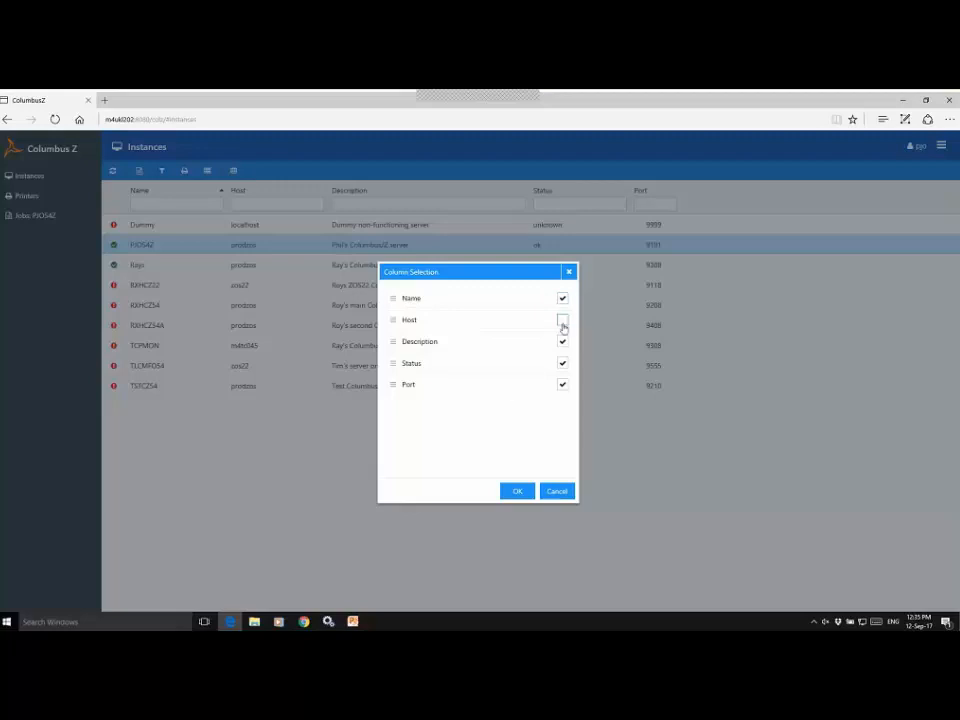
pyautogui.click(563, 320)
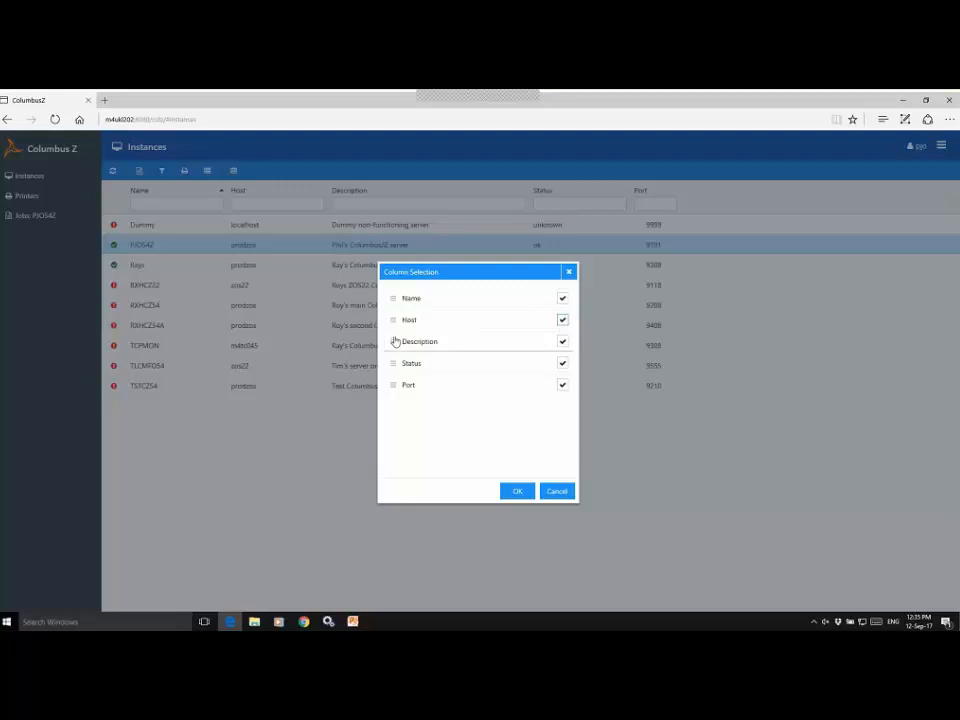
pyautogui.moveTo(395, 343); pyautogui.dragTo(395, 298)
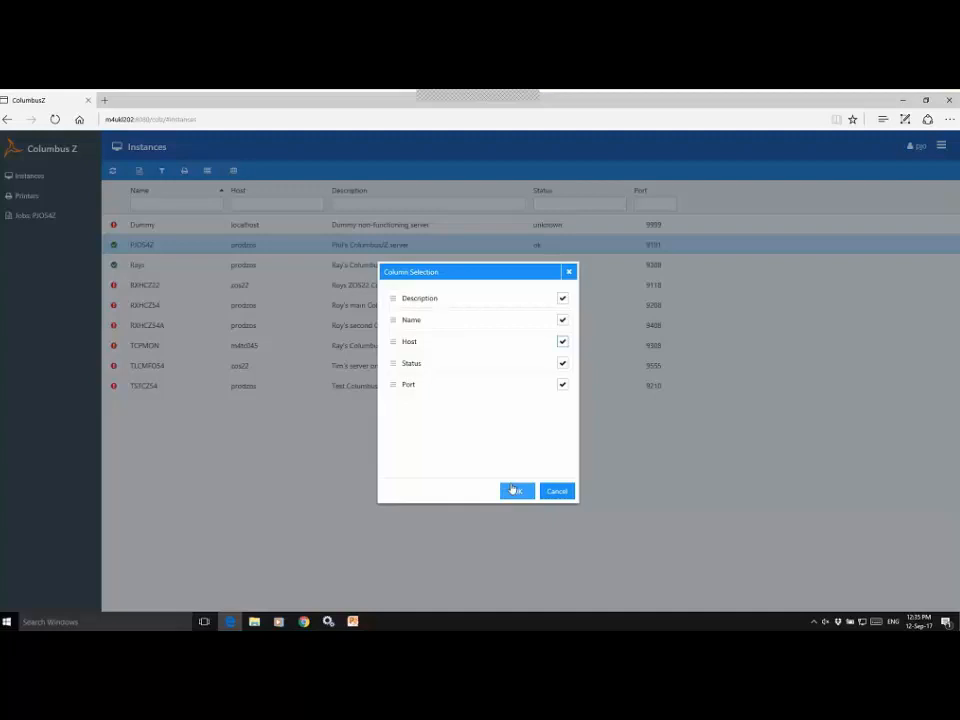
pyautogui.click(513, 489)
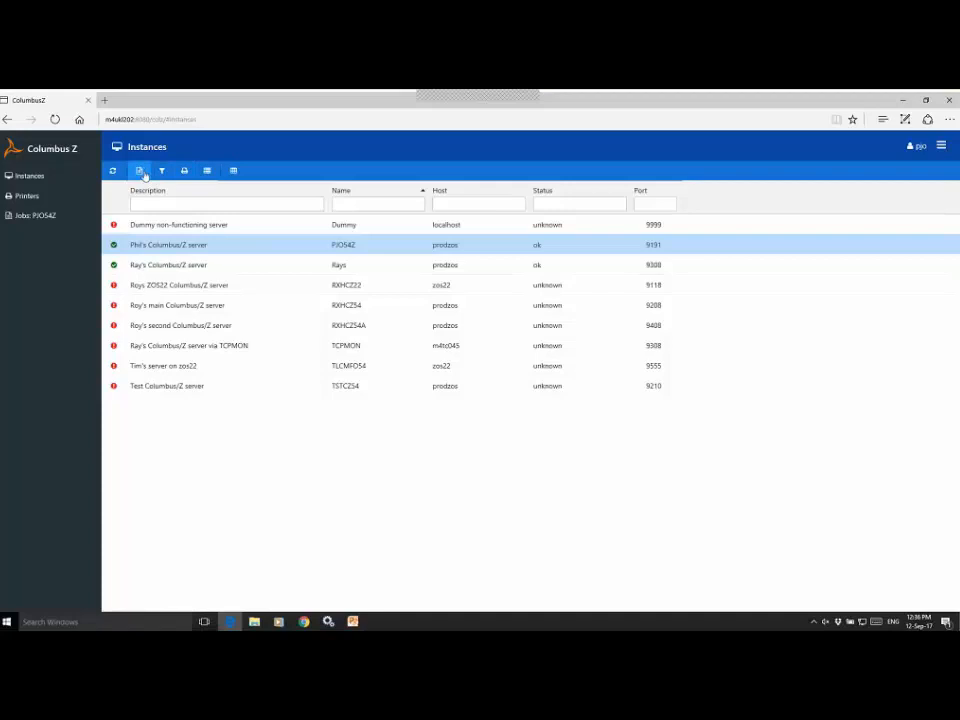
# View the audit log of the PJO54Z instance
pyautogui.click(208, 171)
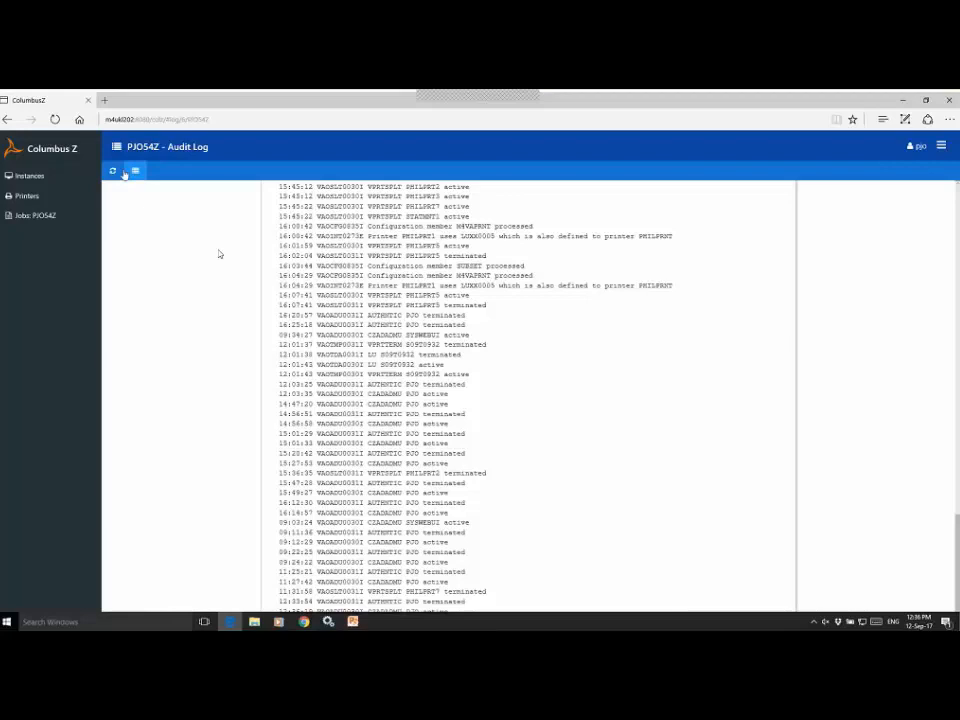
# Shade alternate lines of the PJO54Z audit log
pyautogui.click(136, 171)
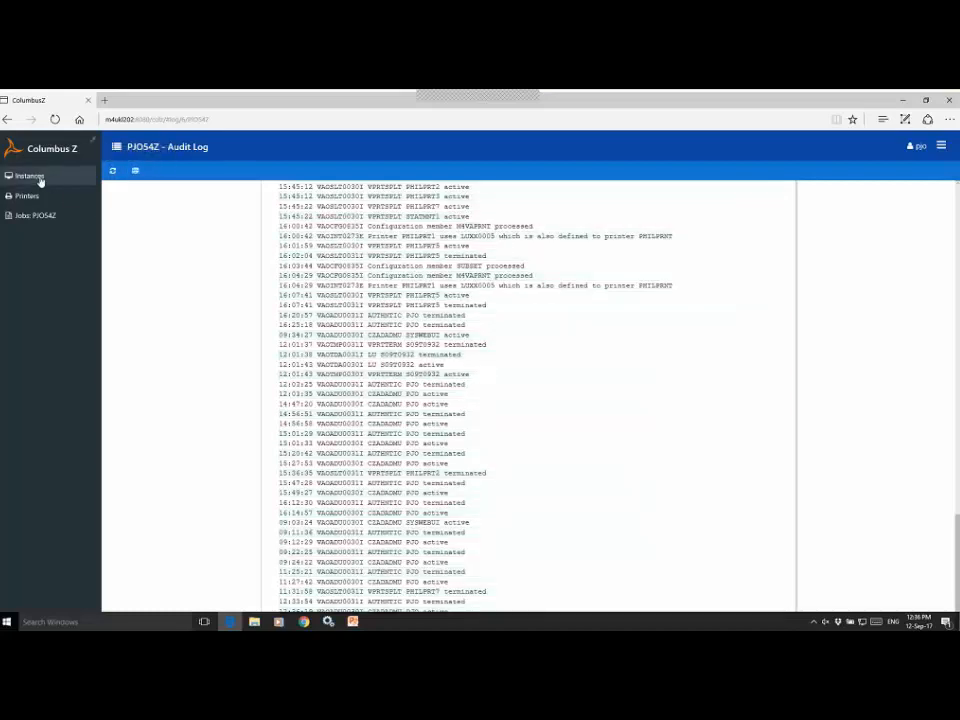
# Return to Instances and list the subsets of PJO54Z (HPDIRECT, LONG, MAST, SUBPJO, SUB1)
pyautogui.click(40, 178)
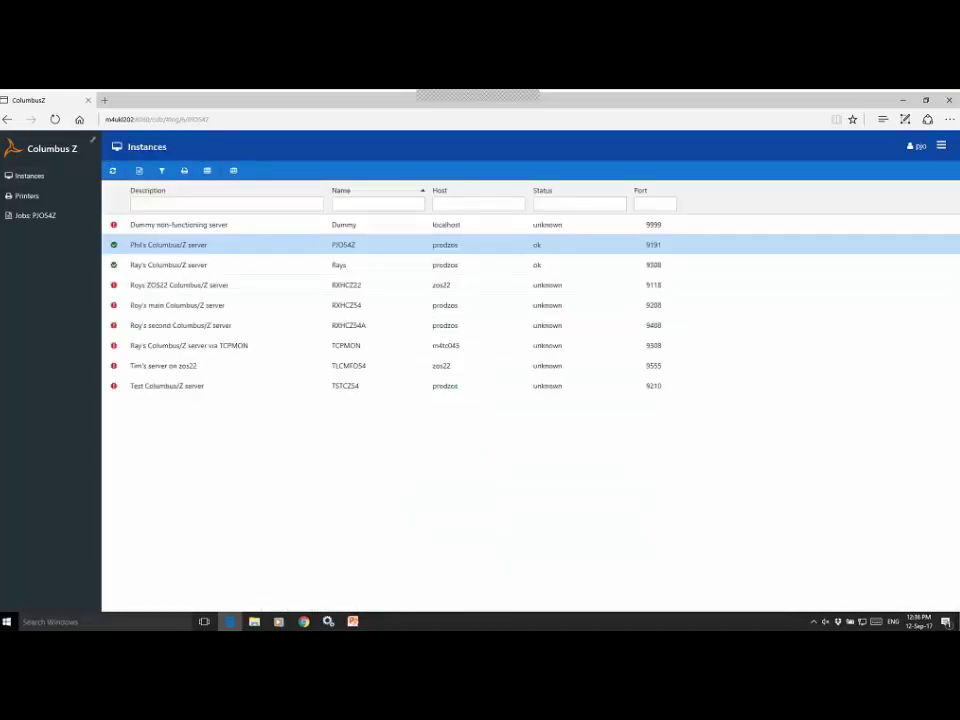
pyautogui.click(160, 171)
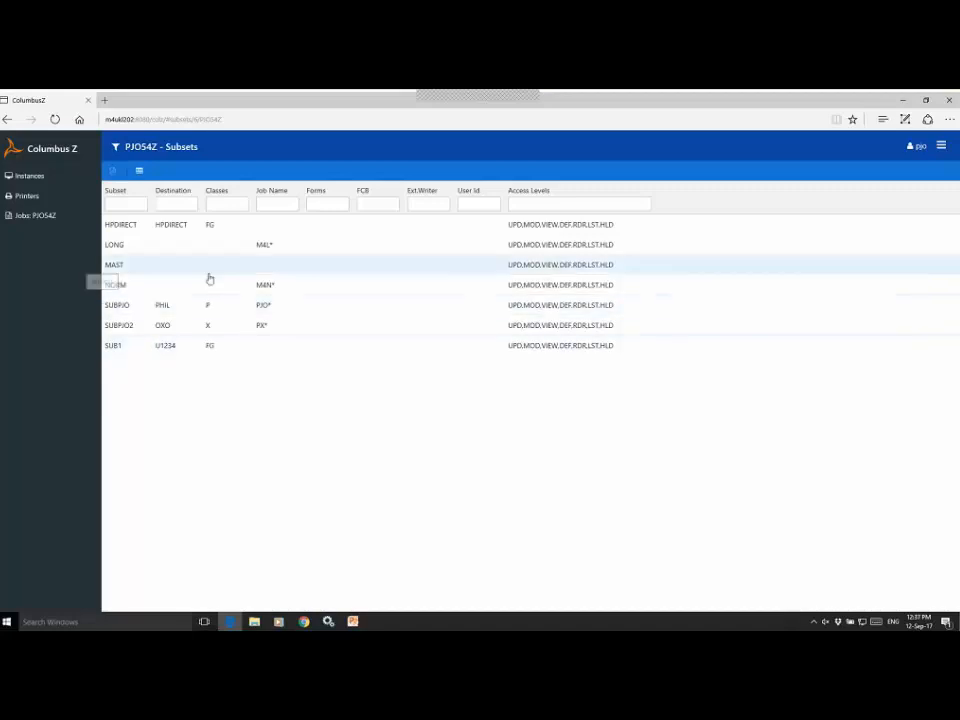
# Return to Instances and filter the list by host prodzos
pyautogui.click(42, 177)
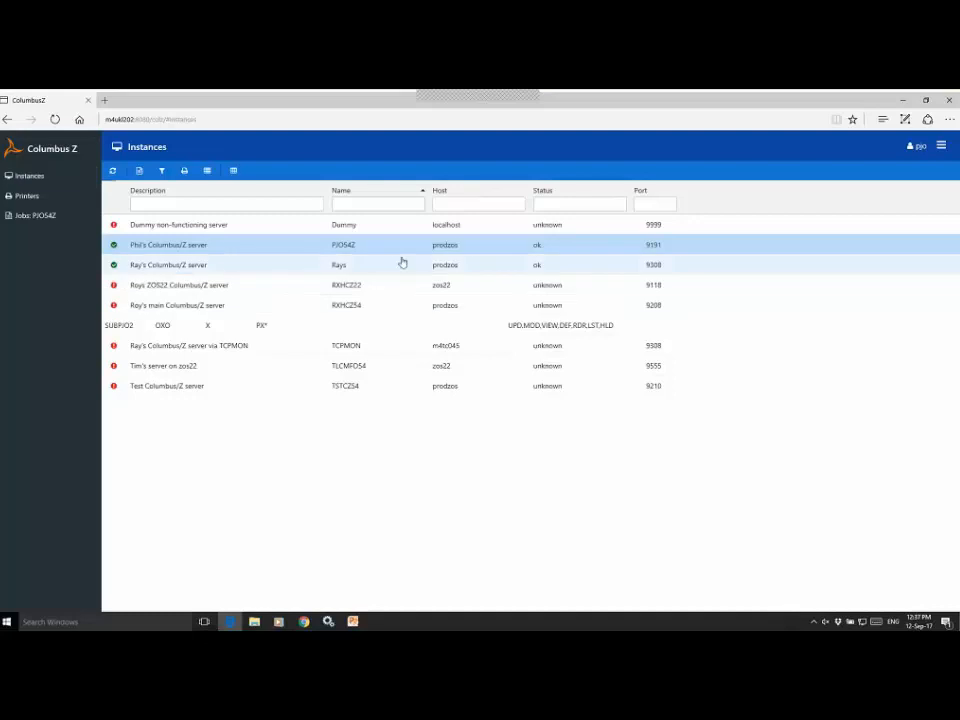
pyautogui.click(468, 204)
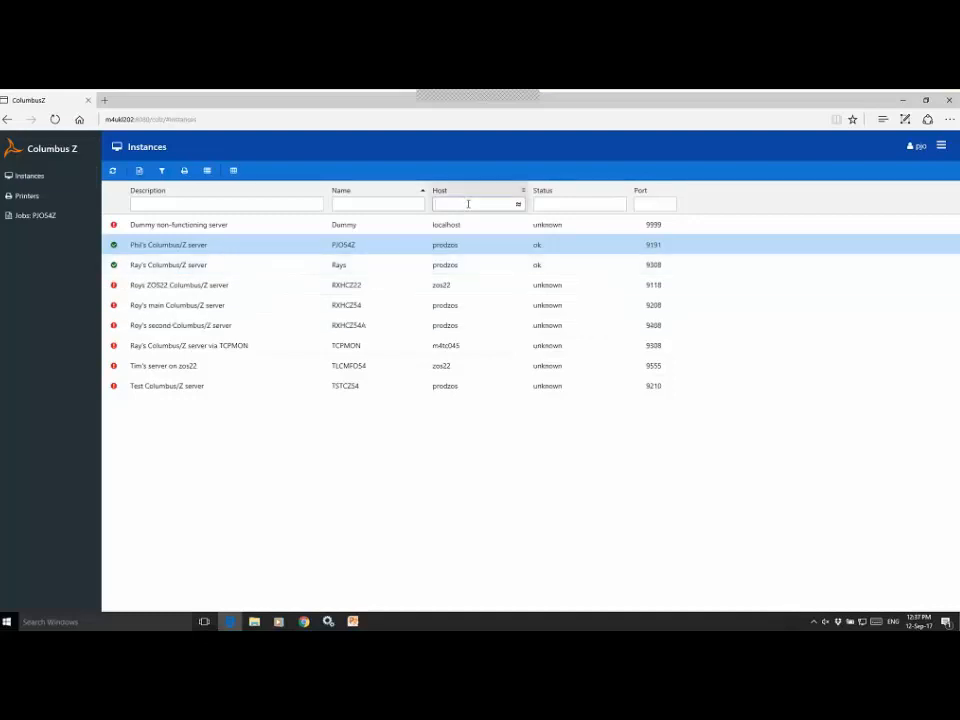
pyautogui.write('prod')
pyautogui.write('zos')
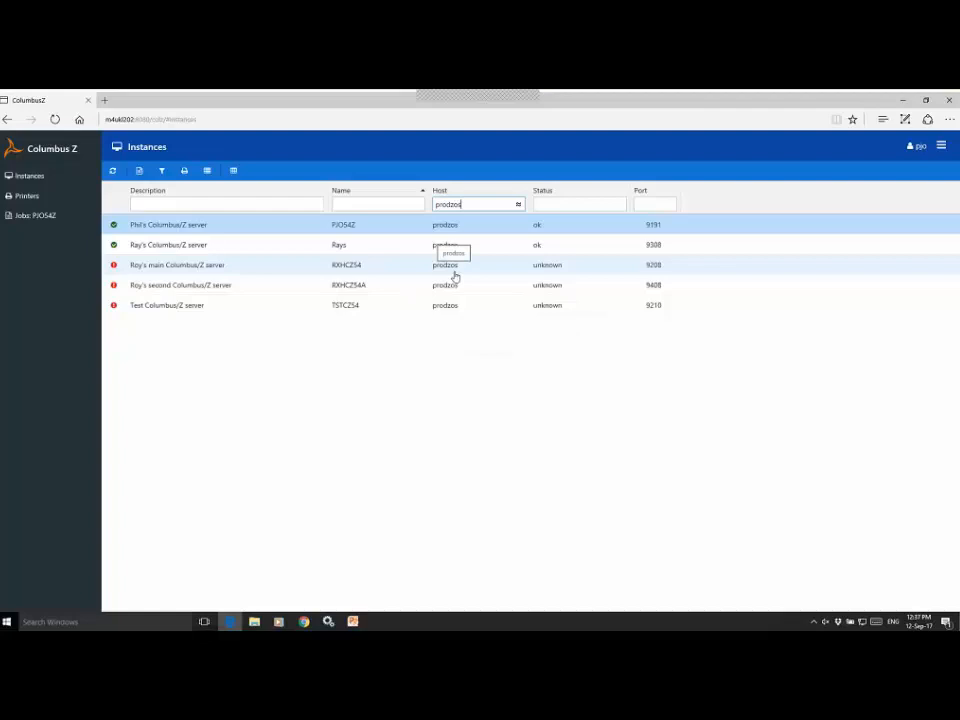
# Show the PJO54Z jobs, check the instance picker choices, and keep PJO54Z unchanged
pyautogui.click(38, 217)
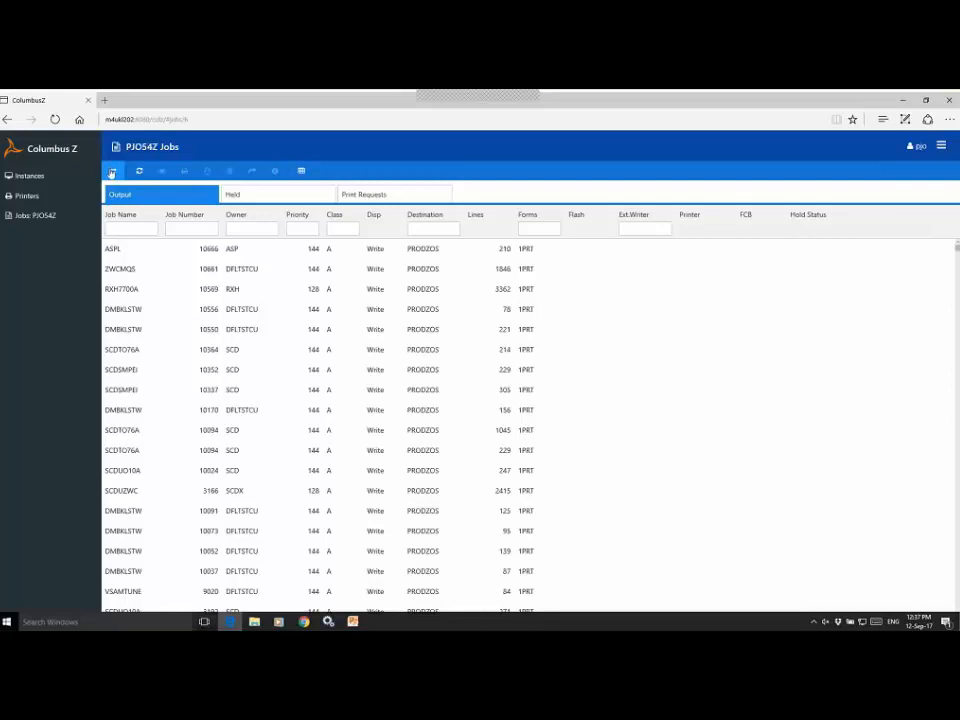
pyautogui.click(112, 174)
pyautogui.click(506, 387)
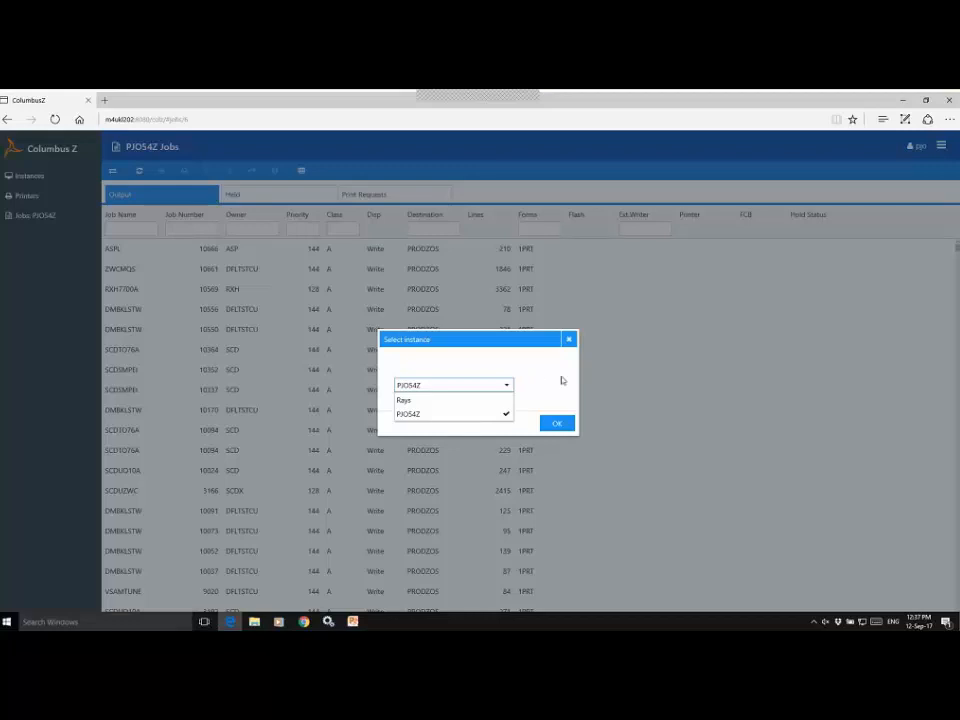
pyautogui.click(570, 345)
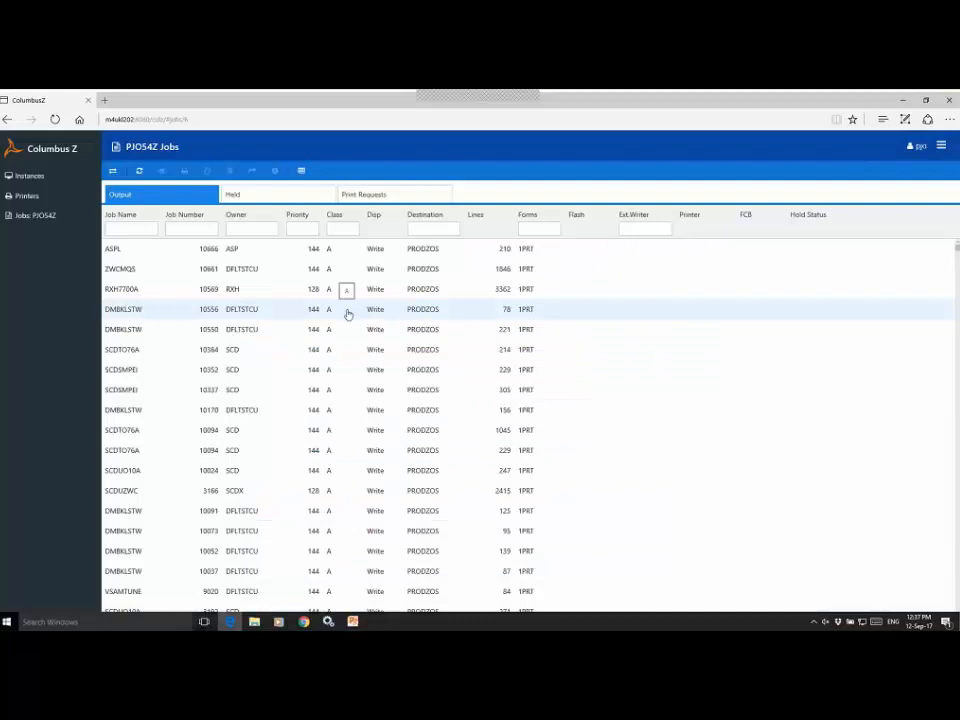
# Filter the held jobs list by job name to the nine PXXOX jobs
pyautogui.click(130, 229)
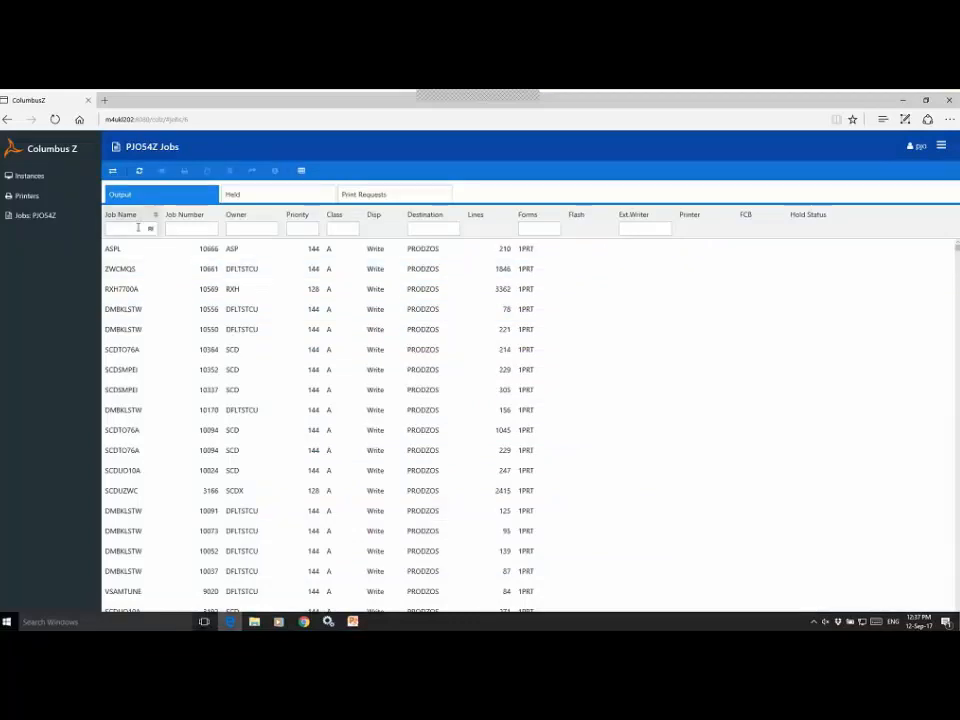
pyautogui.click(242, 195)
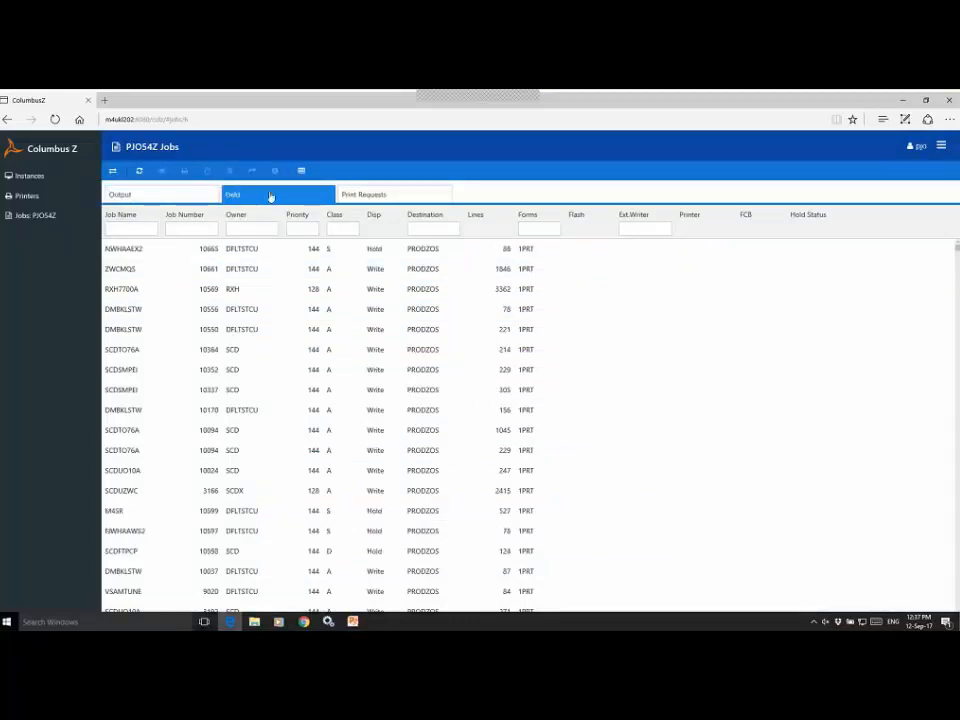
pyautogui.click(122, 229)
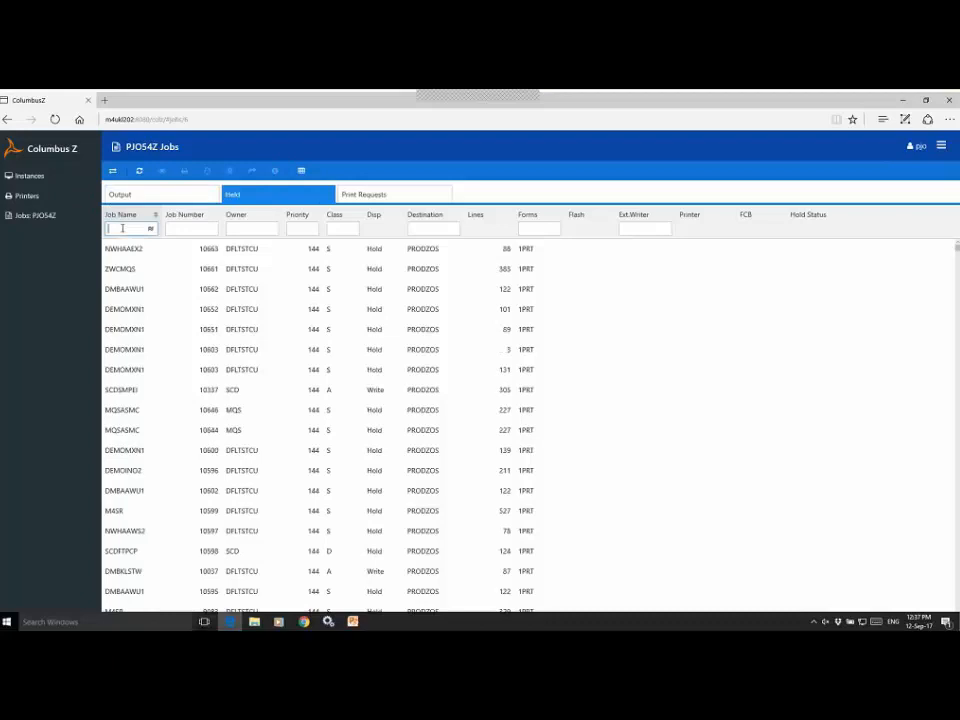
pyautogui.write('pjo')
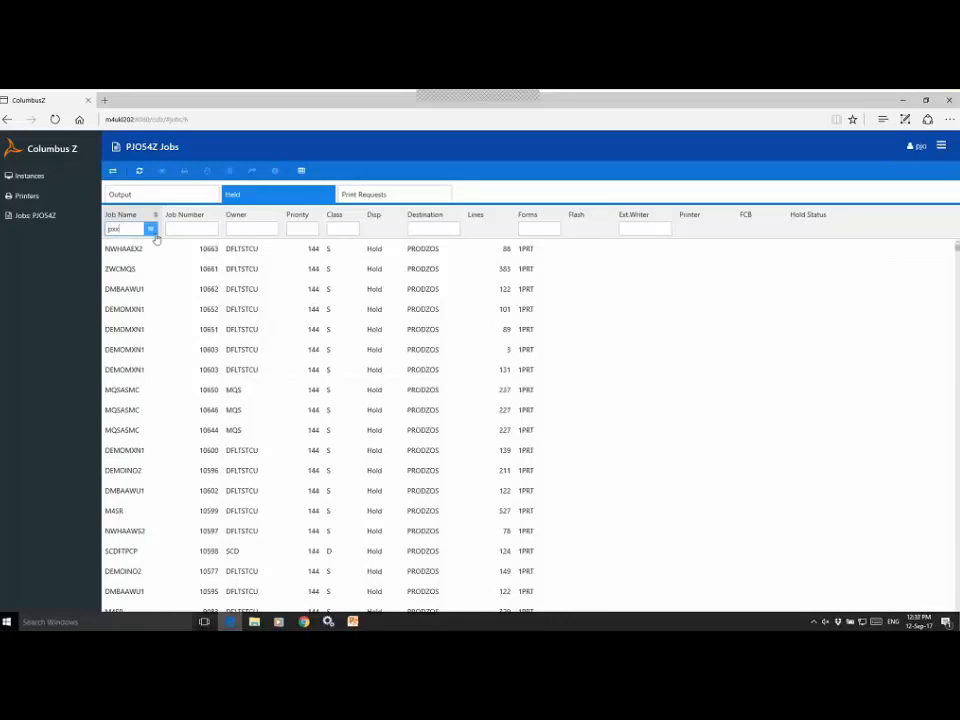
pyautogui.press('Return')
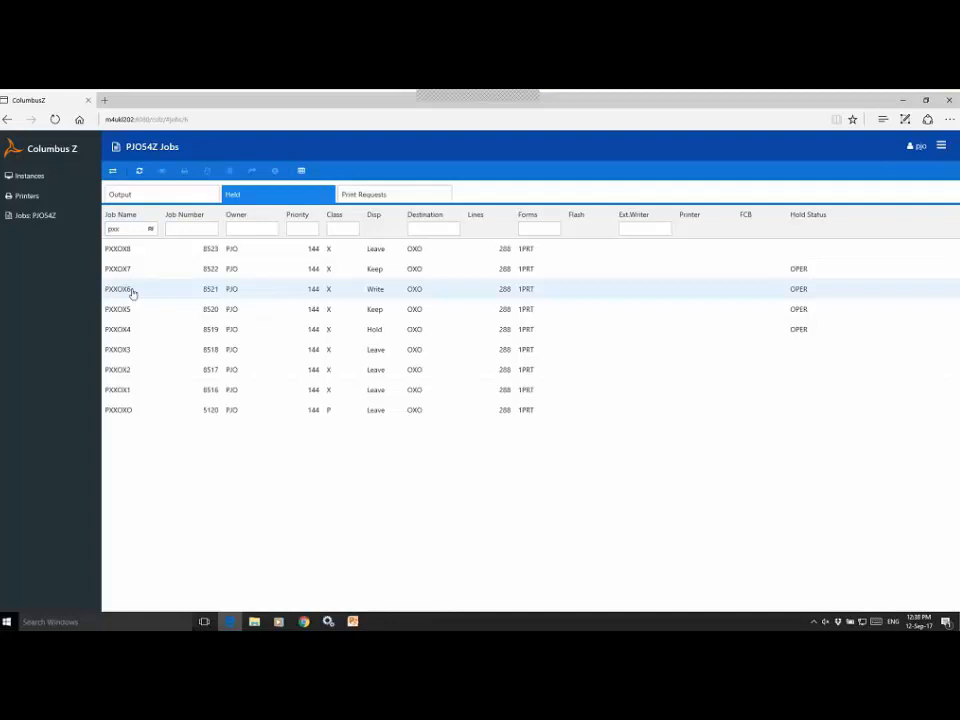
# View the output of held job PXXOX6 (8521) and page forward to page 6
pyautogui.doubleClick(120, 289)
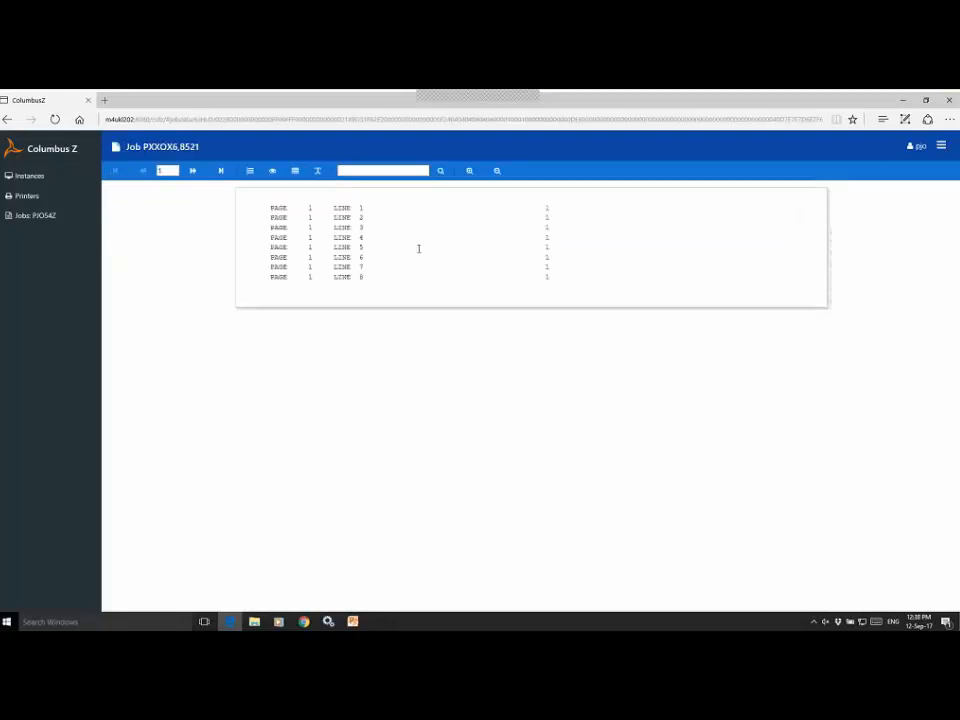
pyautogui.click(193, 172)
pyautogui.click(193, 172)
pyautogui.click(192, 172)
# Show alternating shaded rows and a column ruler on page 6, zooming the text in and back out
pyautogui.click(294, 171)
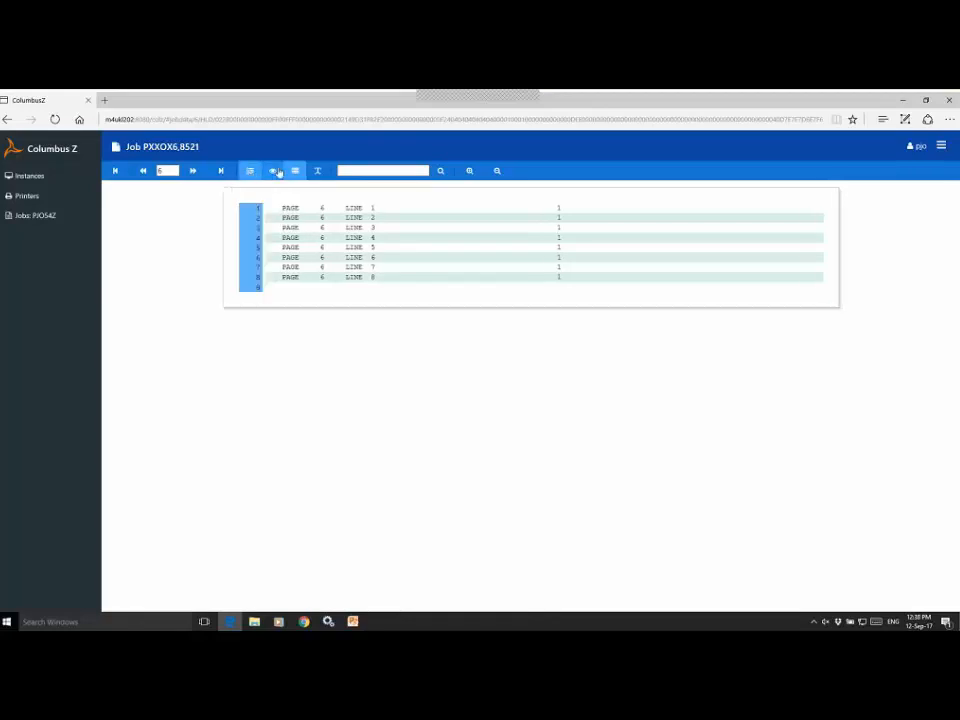
pyautogui.click(318, 171)
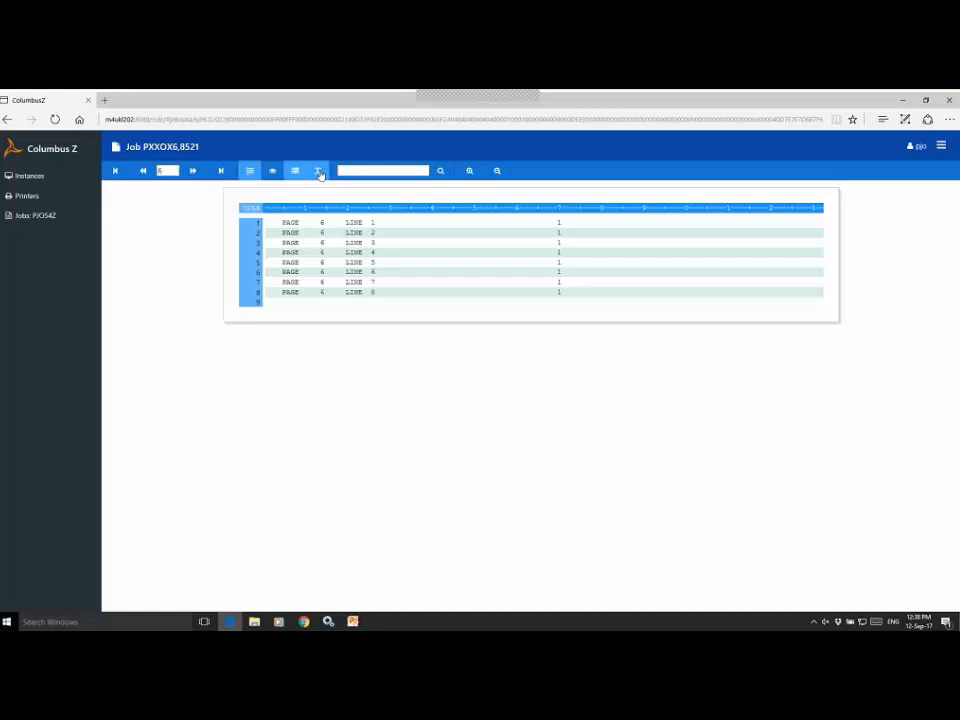
pyautogui.click(469, 171)
pyautogui.click(469, 172)
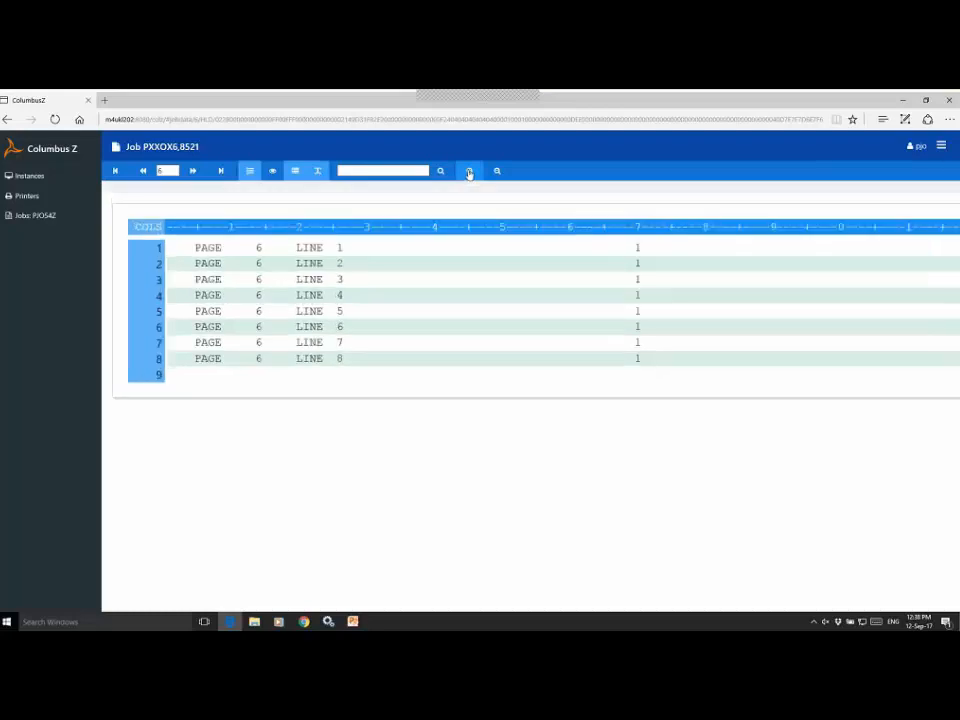
pyautogui.click(469, 172)
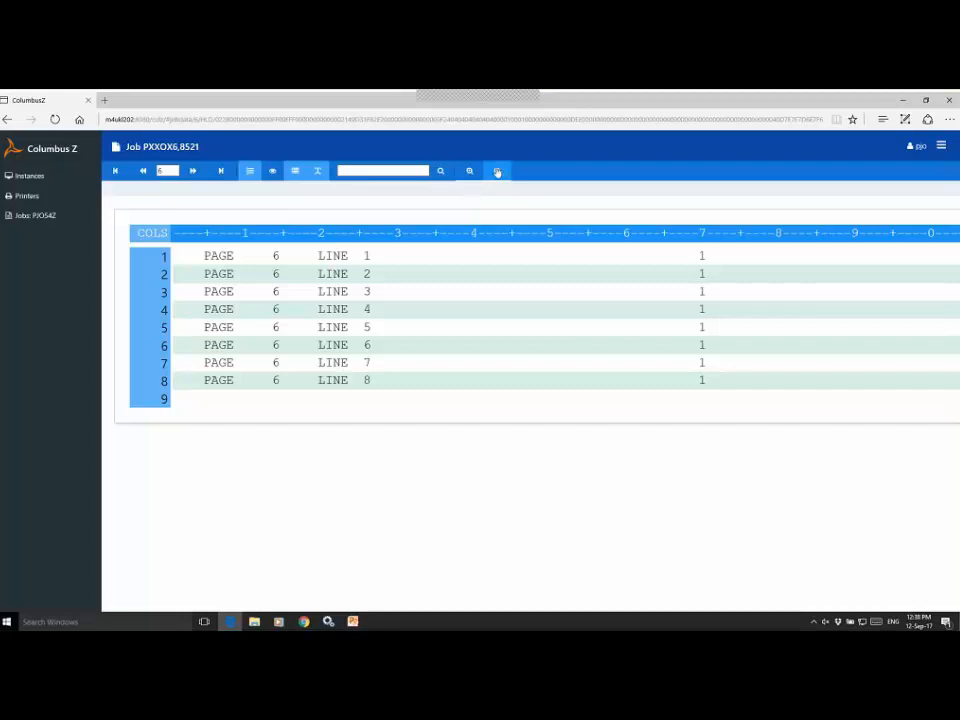
pyautogui.click(497, 173)
pyautogui.click(497, 173)
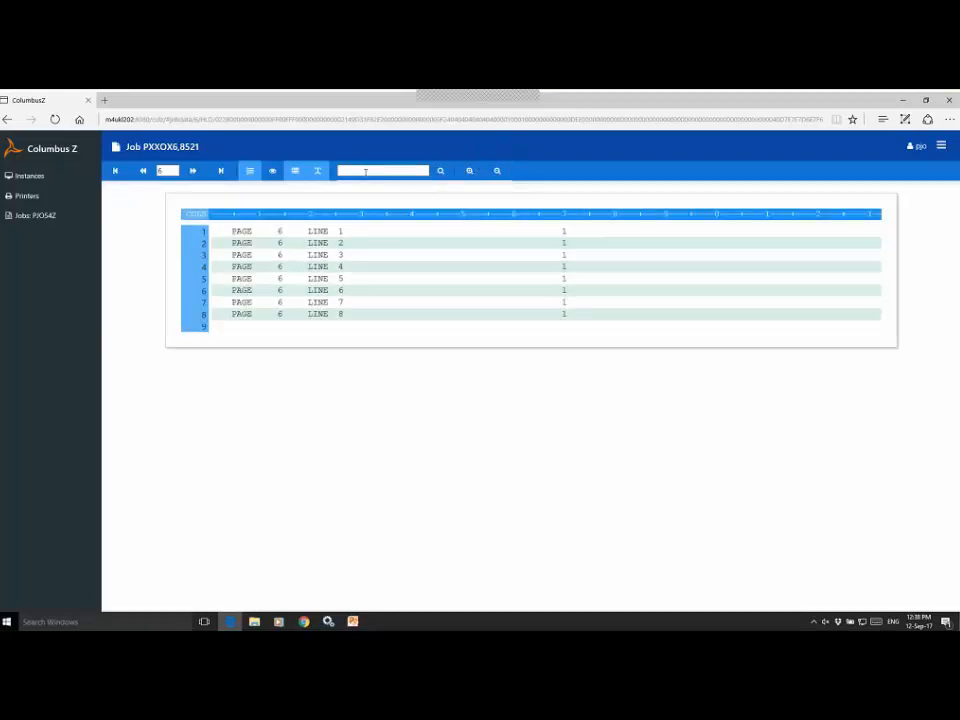
pyautogui.write('L')
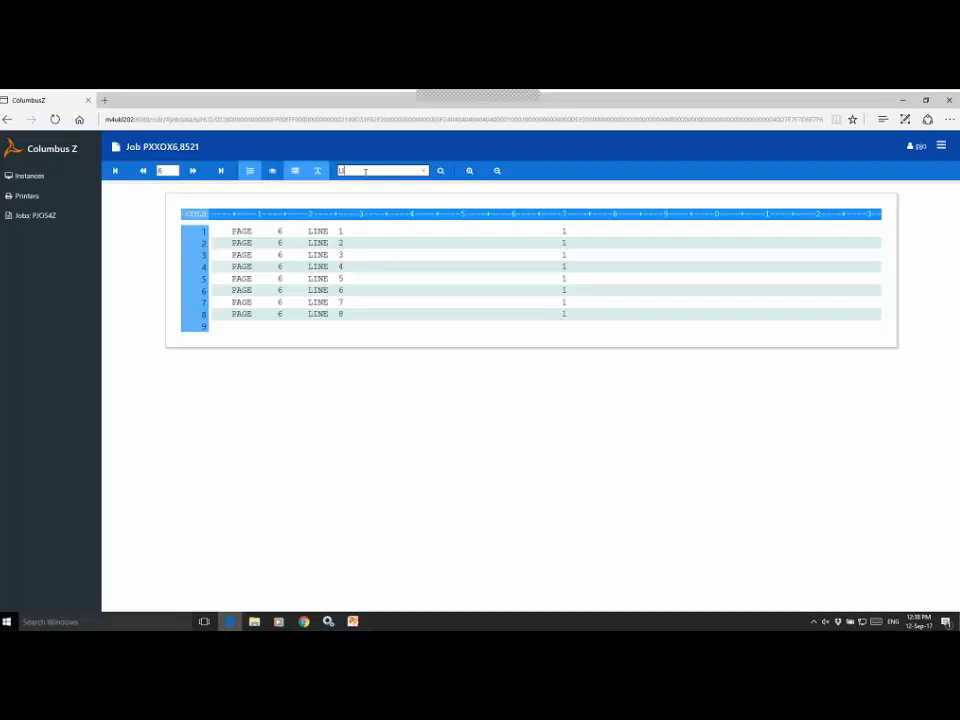
pyautogui.write('INE 55')
# Correct the search term to LINE 5 so its match is marked on page 6
pyautogui.press('BackSpace')
pyautogui.press('BackSpace')
pyautogui.write('5')
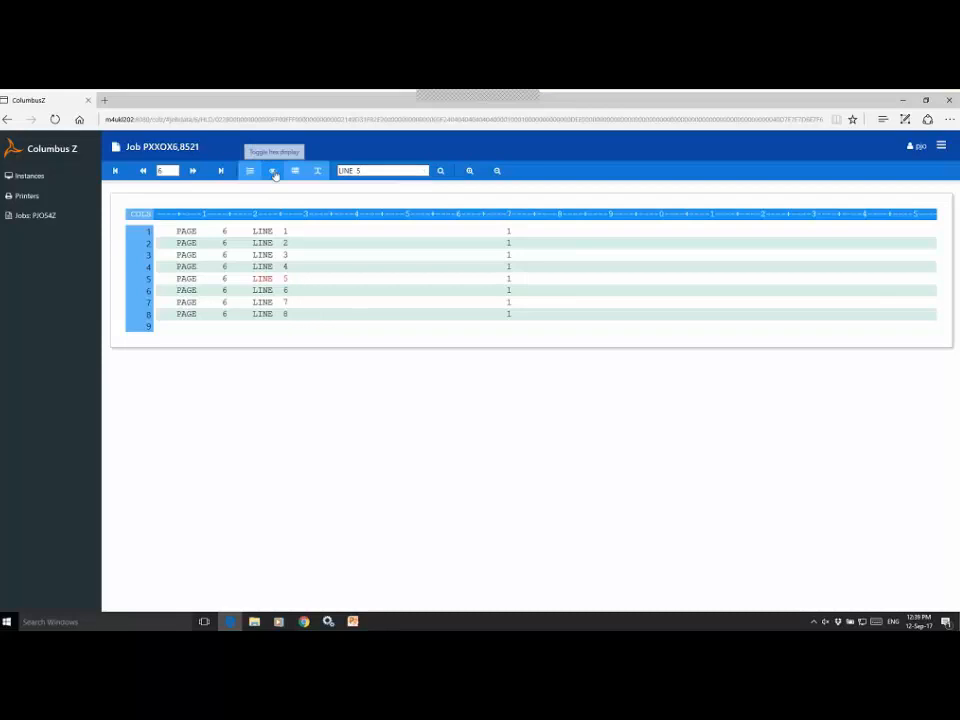
# Show the hex codes beneath each output line, then hide them again
pyautogui.click(274, 172)
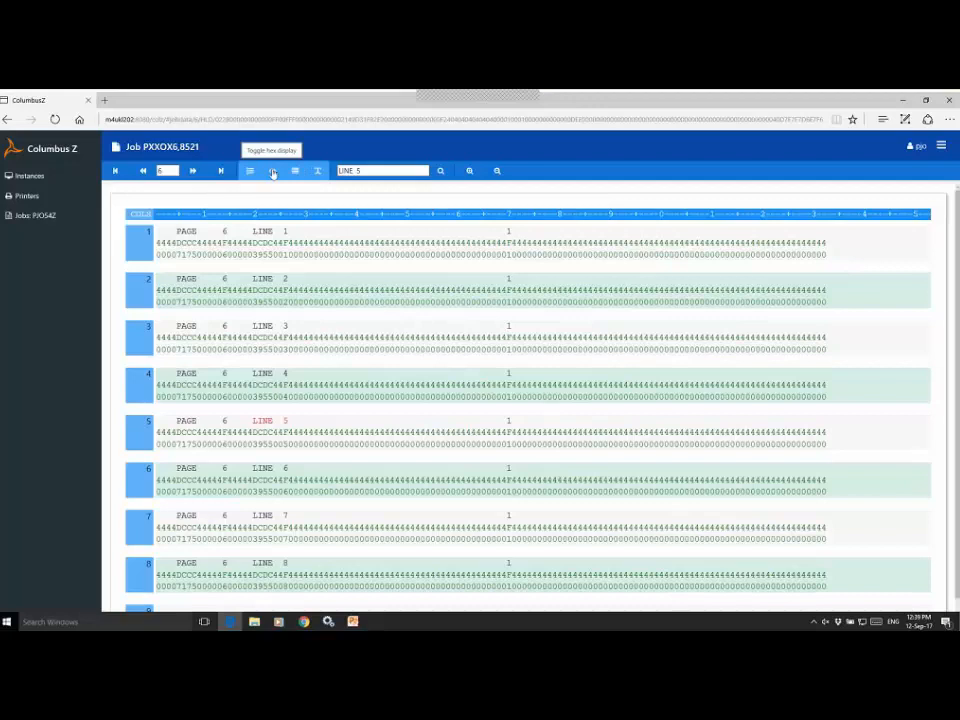
pyautogui.click(273, 172)
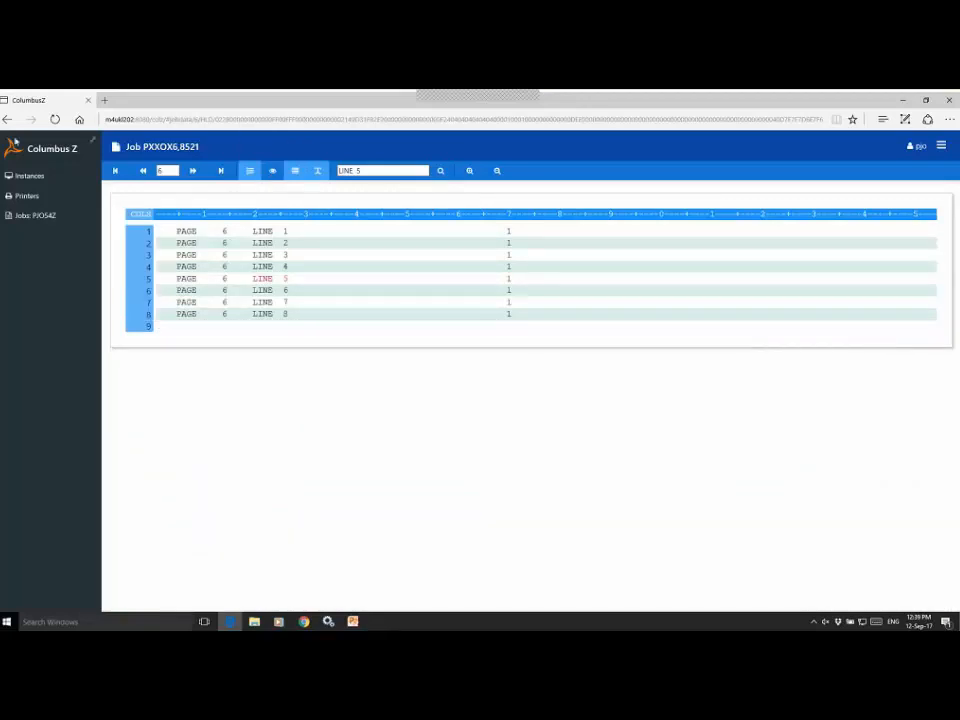
# From the held jobs list, view the properties of job PXXOX6 (8521)
pyautogui.click(30, 215)
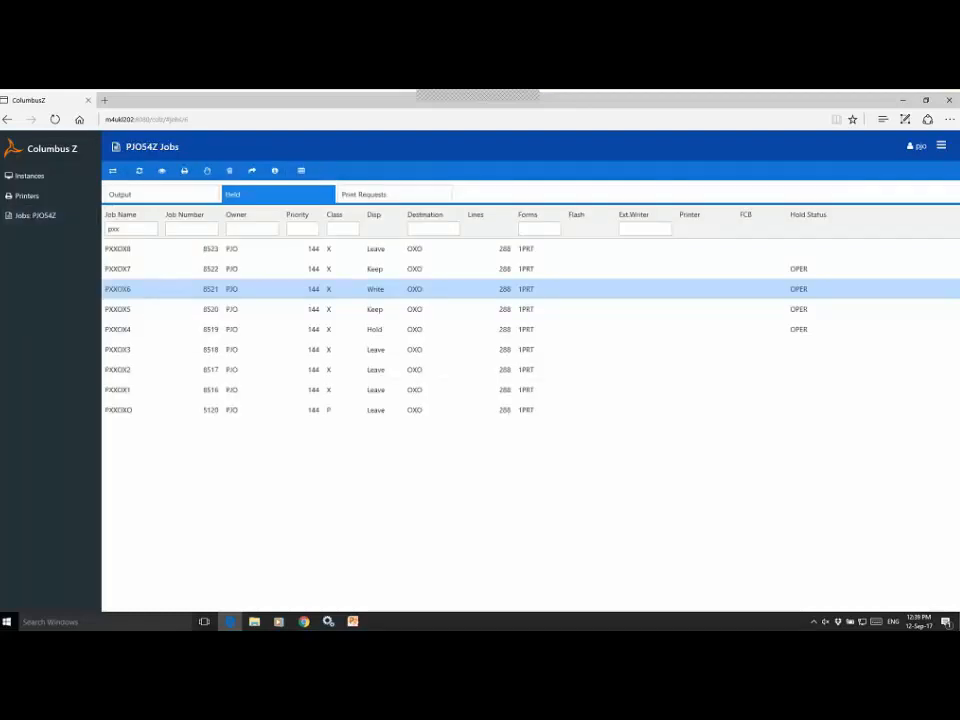
pyautogui.rightClick(160, 289)
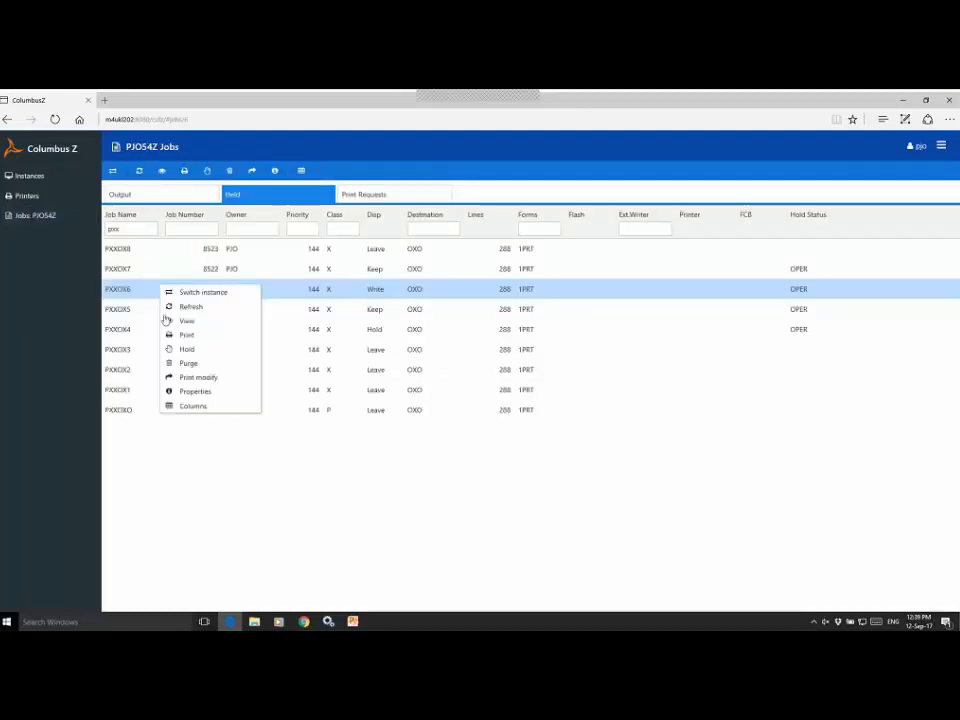
pyautogui.click(190, 391)
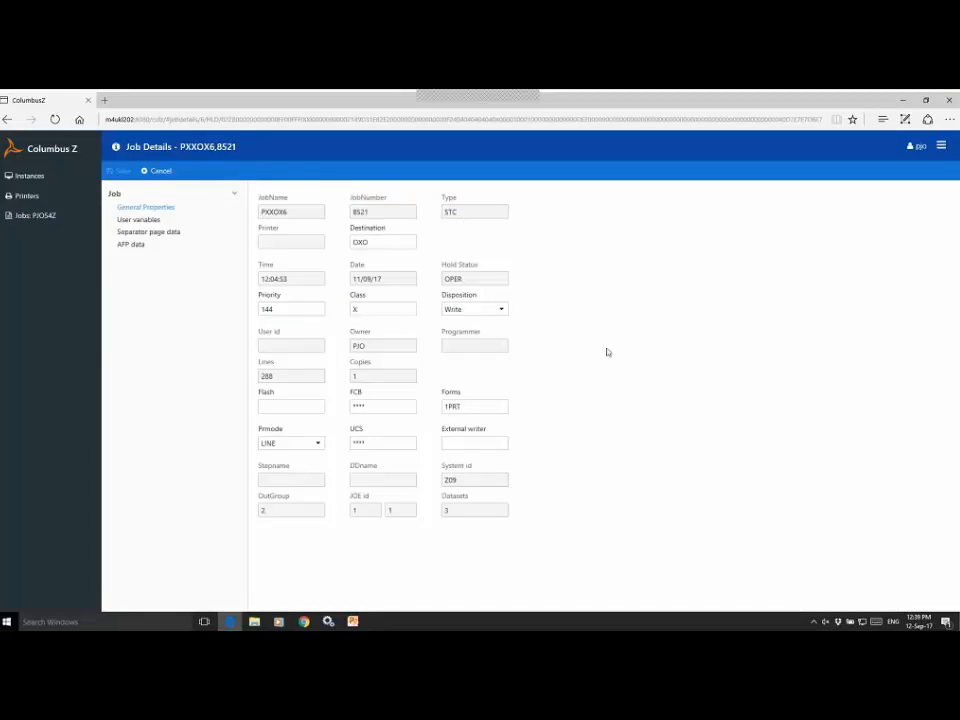
# Review the job's user variables, separator page data and AFP data, then return to the held jobs list
pyautogui.click(139, 220)
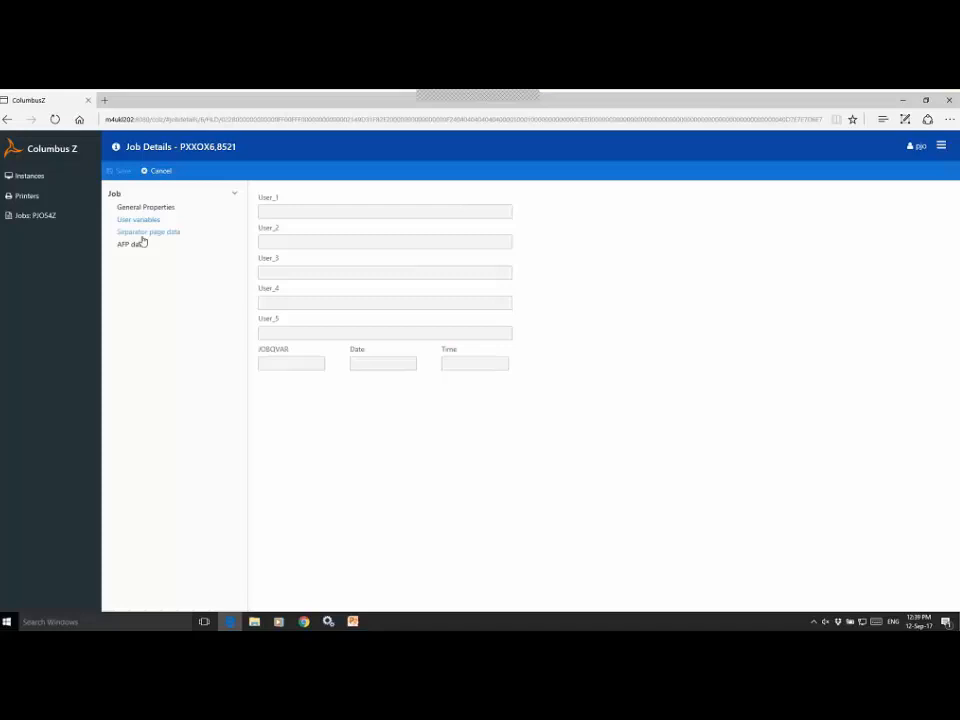
pyautogui.click(147, 232)
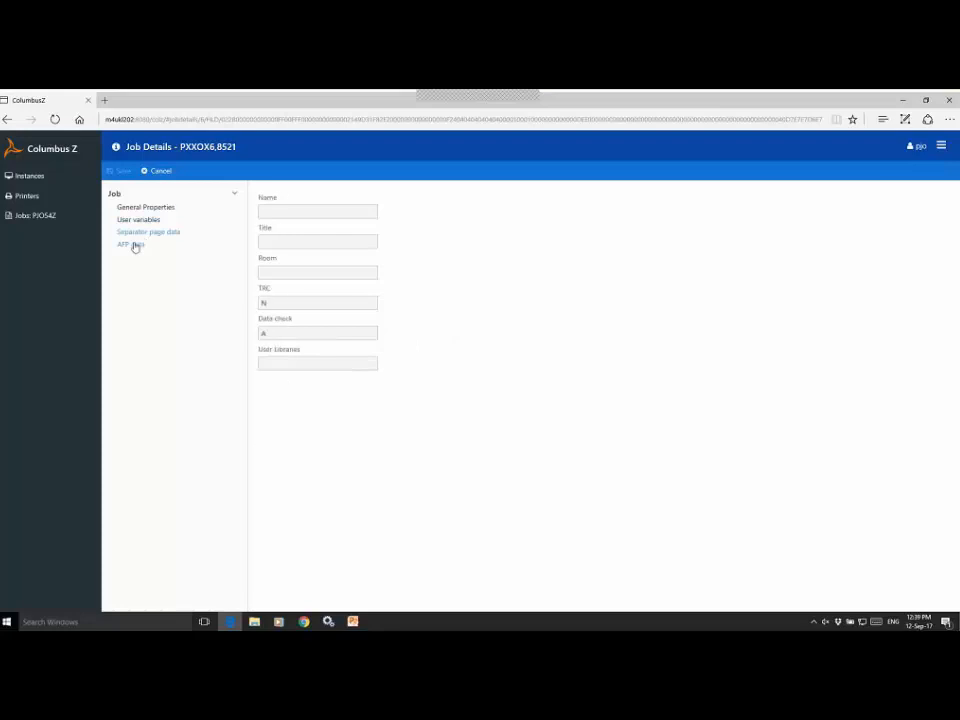
pyautogui.click(142, 208)
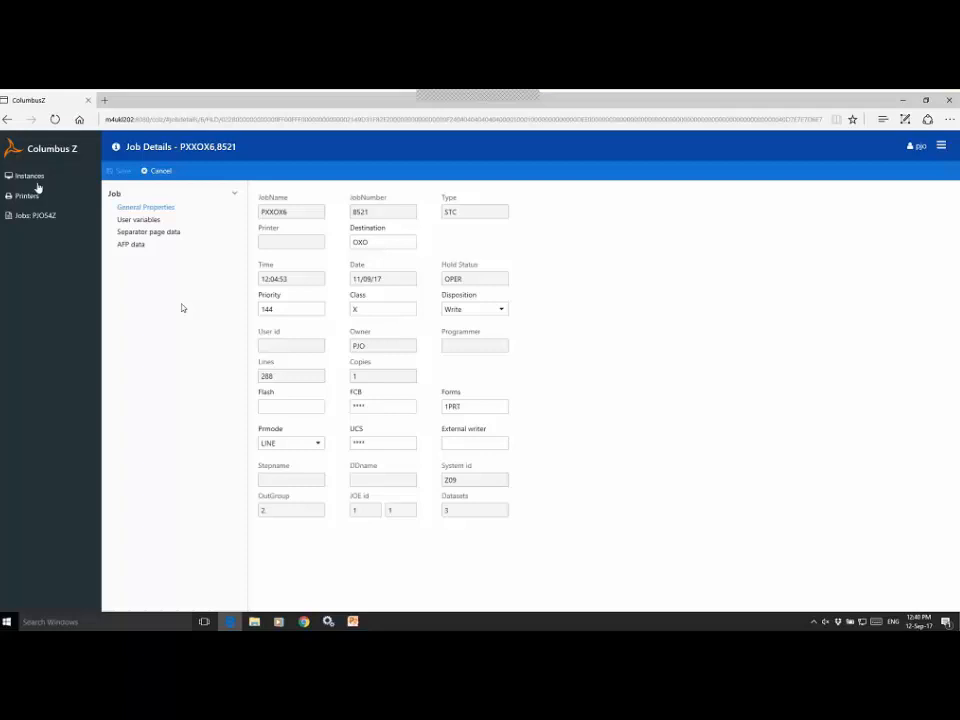
pyautogui.click(23, 216)
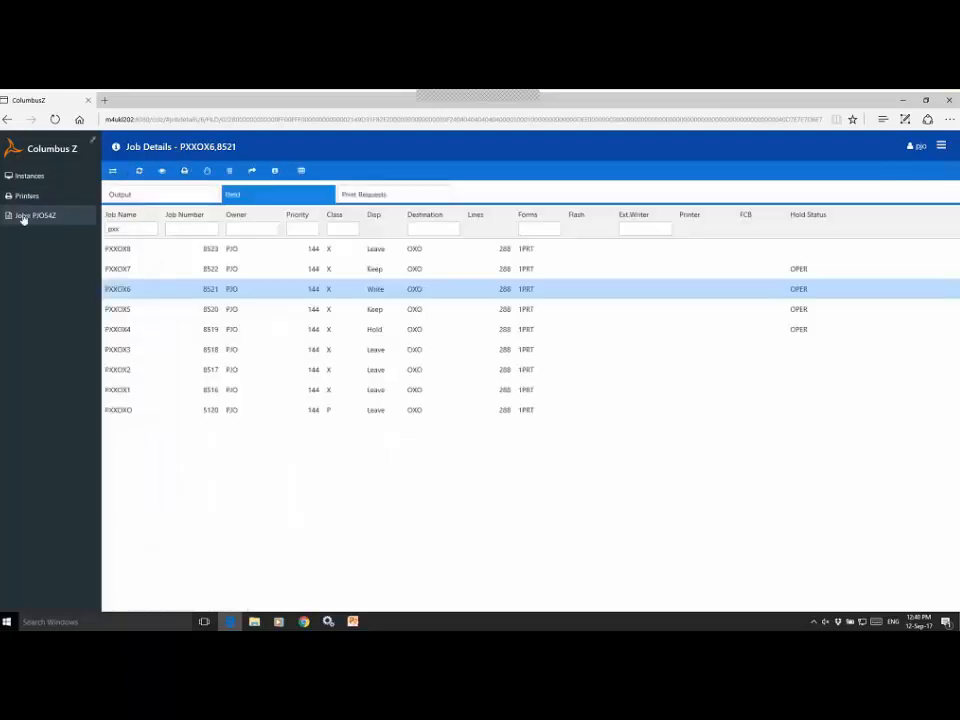
# Release job PXXOX6 for printing and show the output jobs list
pyautogui.rightClick(138, 293)
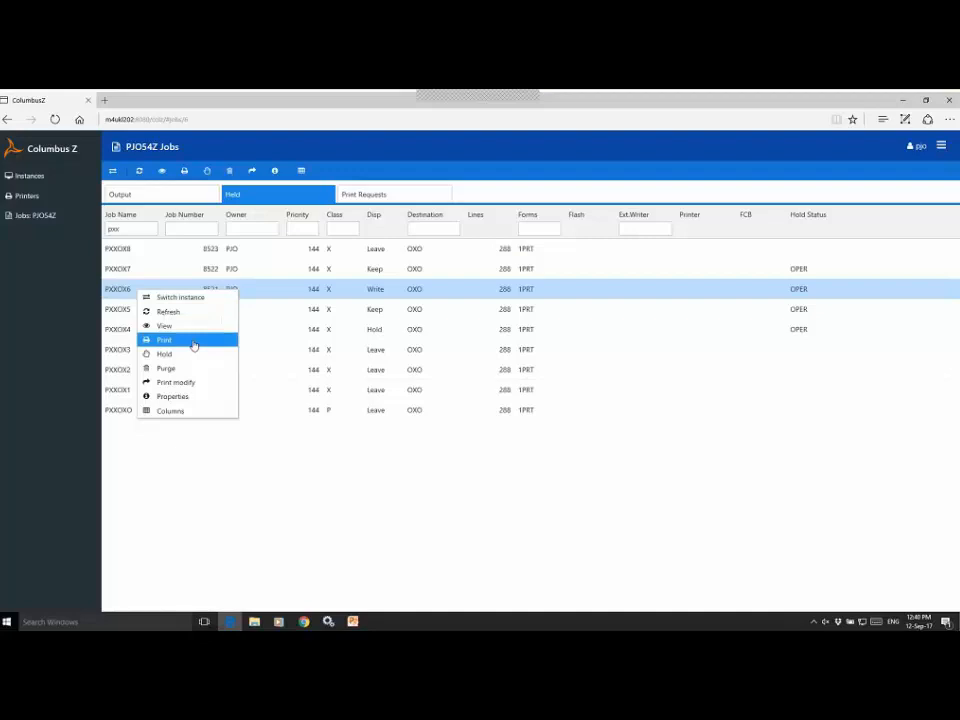
pyautogui.click(193, 344)
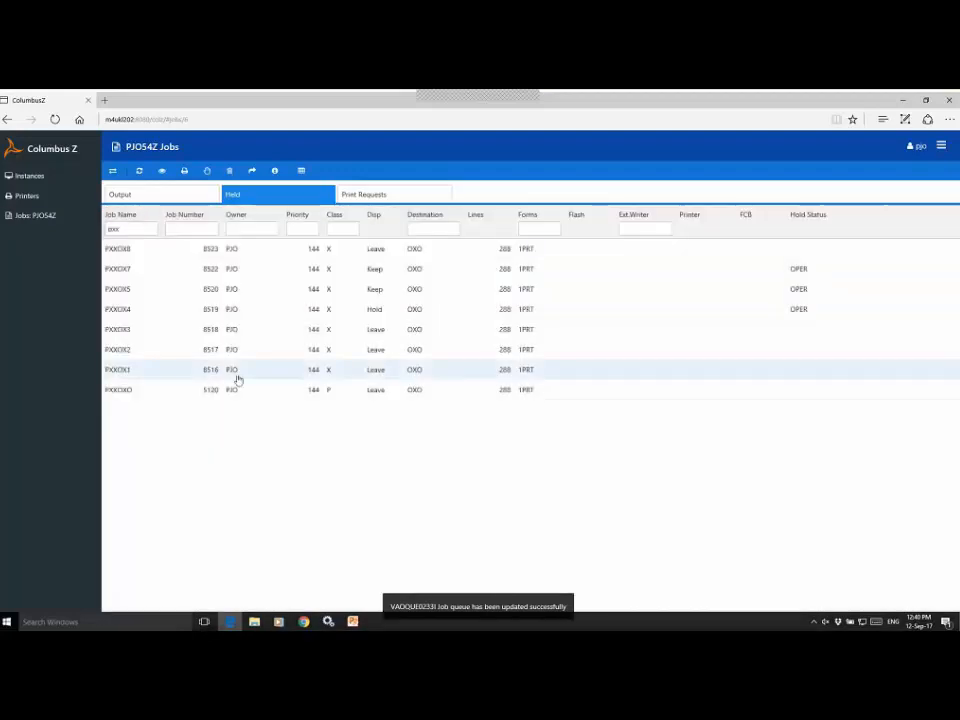
pyautogui.click(157, 196)
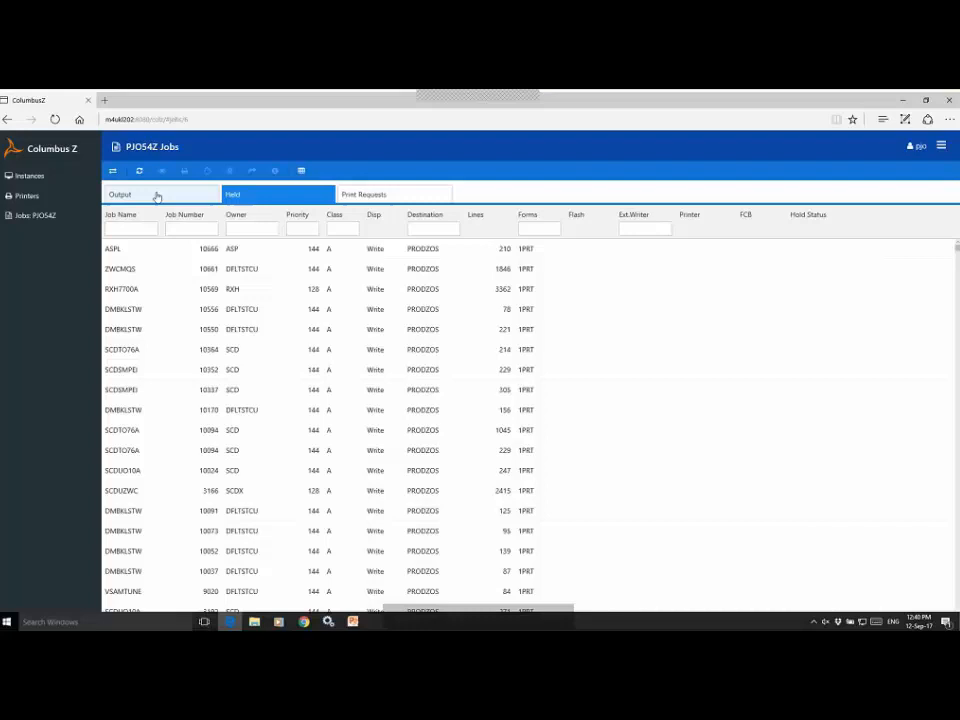
# Filter the output jobs list by job name pxx, leaving only PXXOX6 (8521)
pyautogui.click(124, 229)
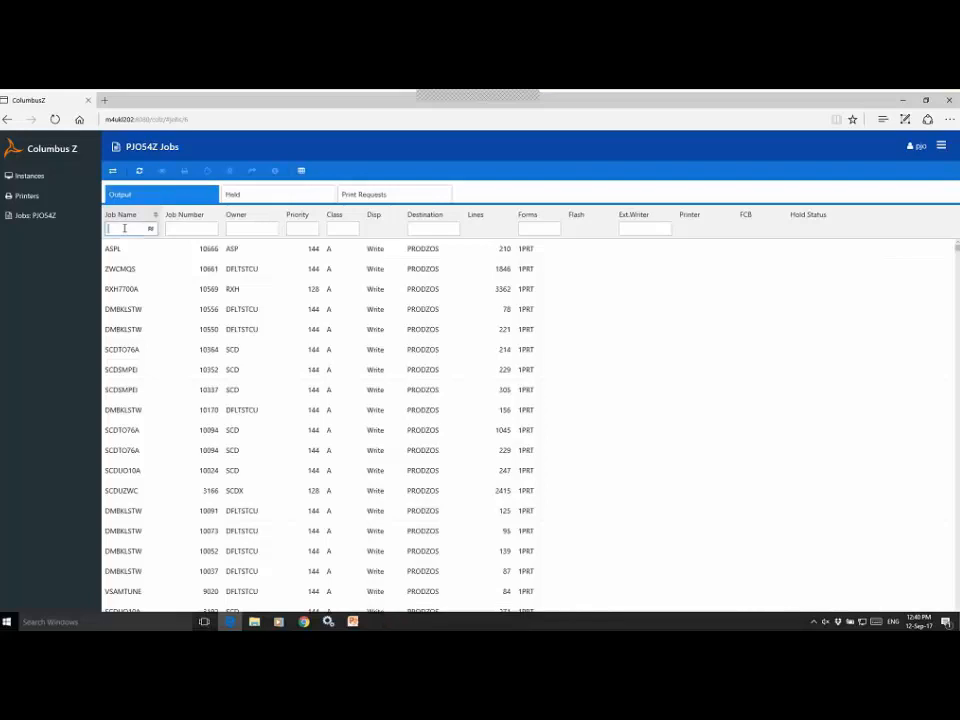
pyautogui.write('pxx')
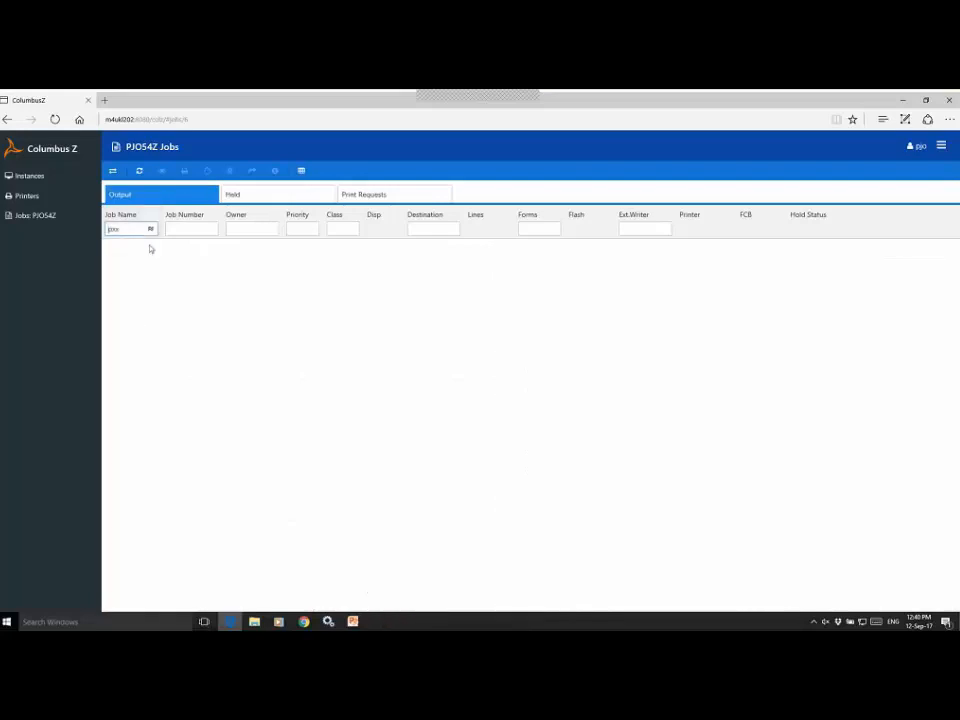
pyautogui.click(140, 172)
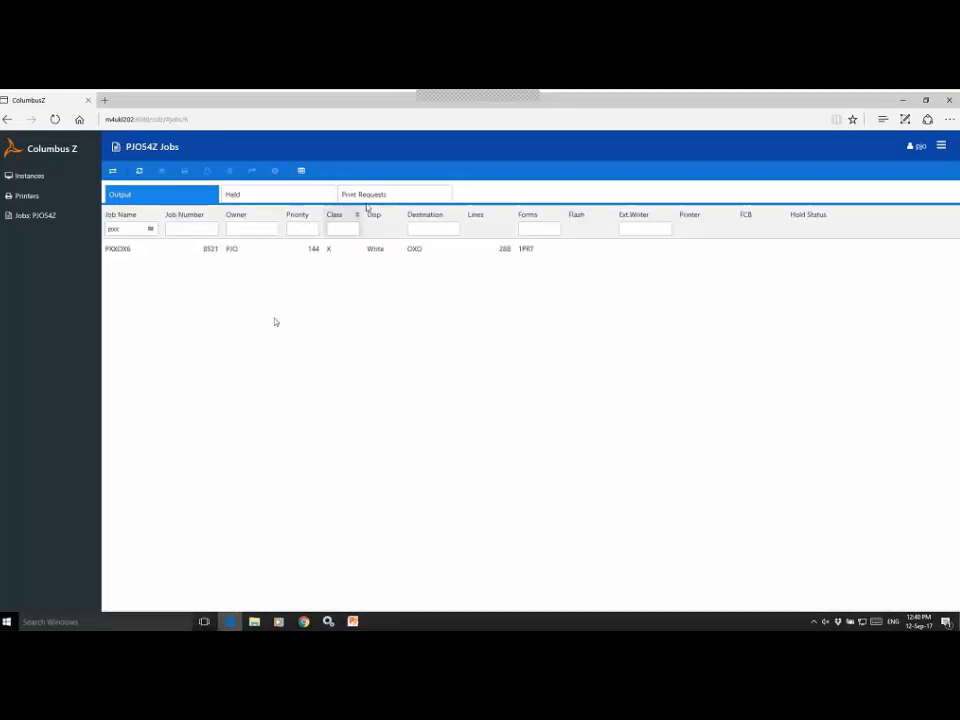
# Start a Print Modify Request for held job PXXOX2 (8517)
pyautogui.click(260, 196)
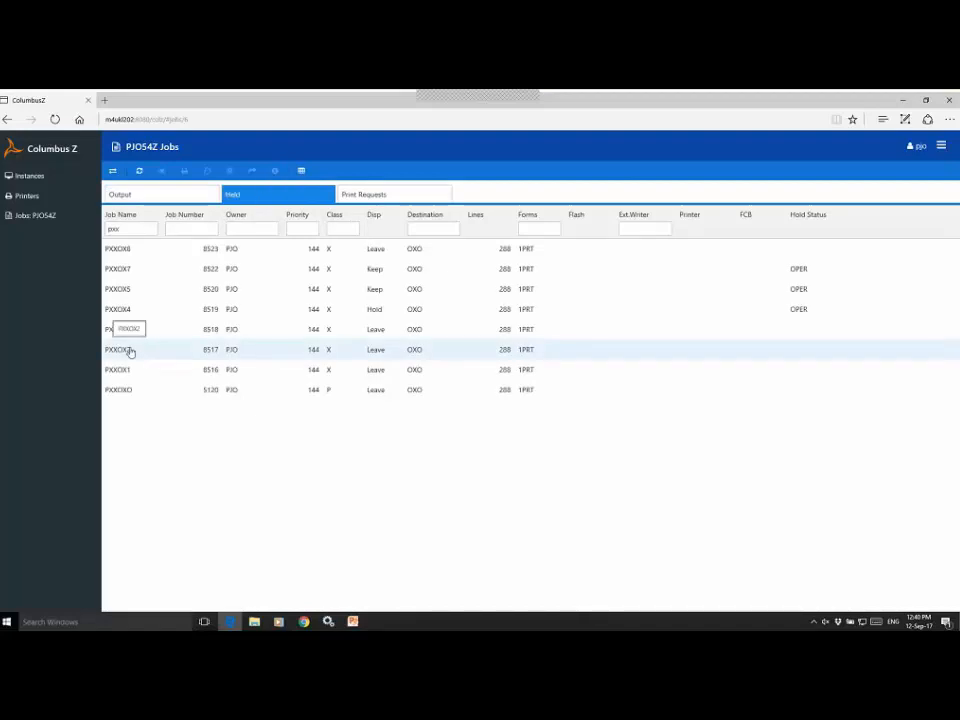
pyautogui.rightClick(130, 351)
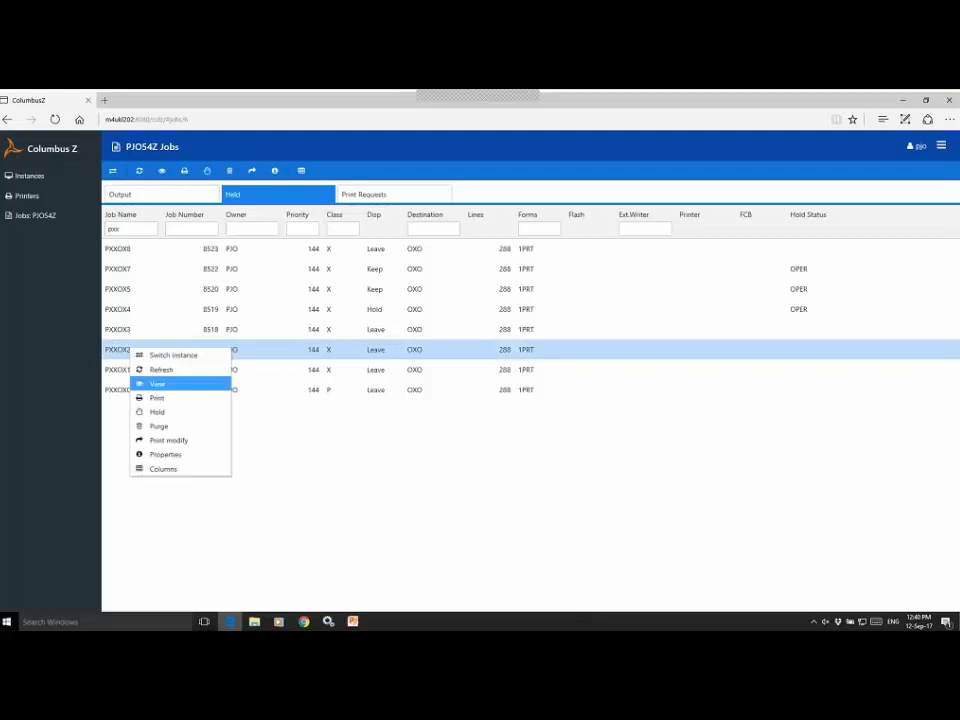
pyautogui.click(188, 442)
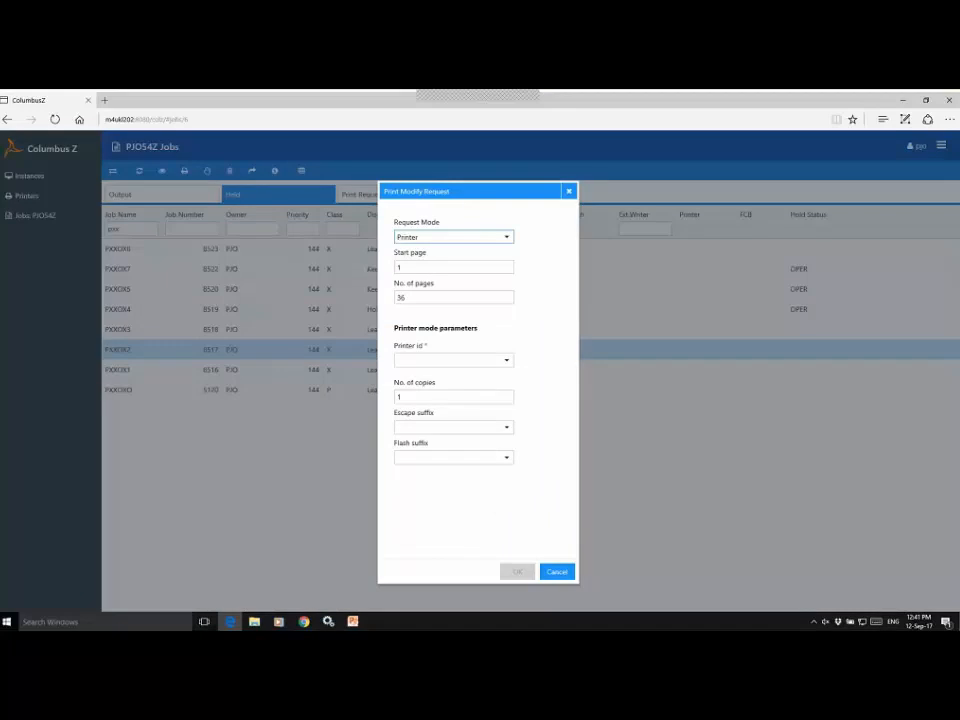
# Set the request to start at page 10 and print 5 pages
pyautogui.click(413, 267)
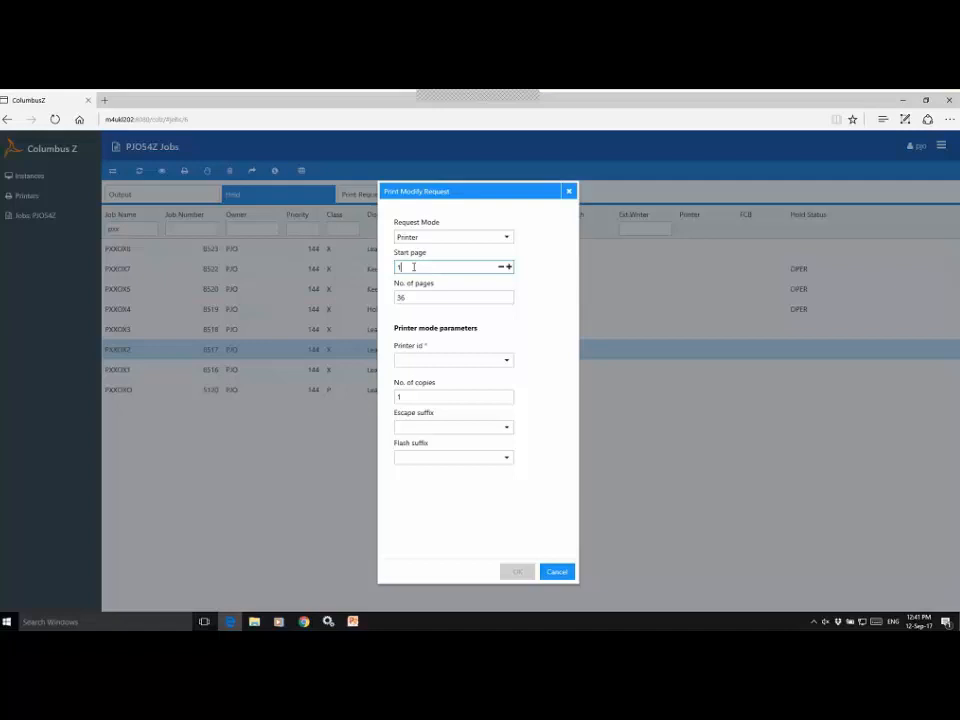
pyautogui.write('0')
pyautogui.click(409, 298)
pyautogui.press('BackSpace')
pyautogui.press('BackSpace')
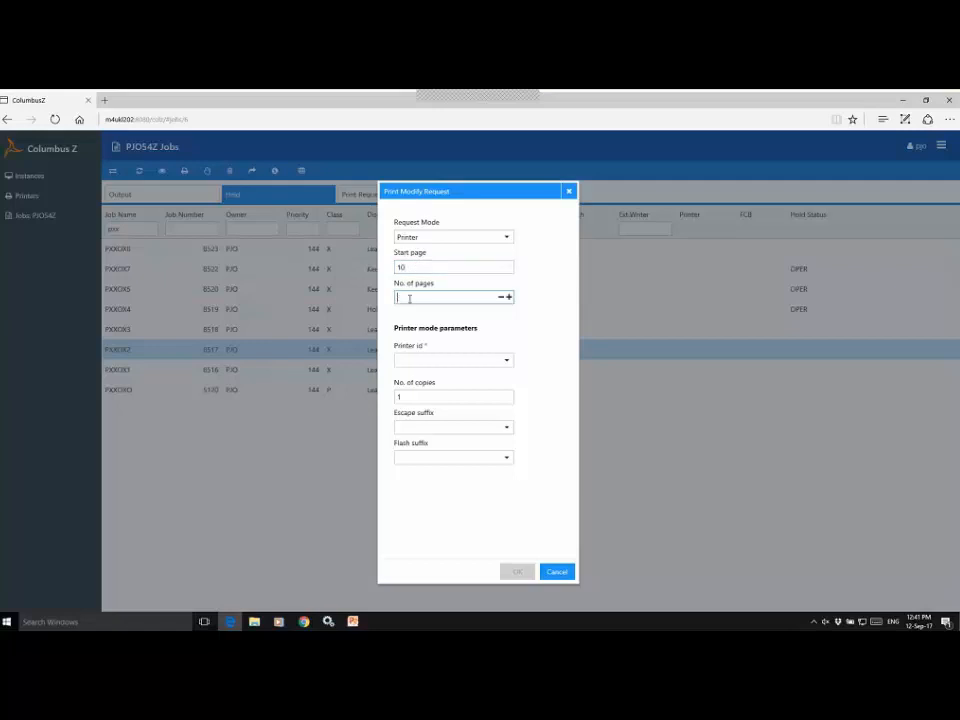
pyautogui.write('5')
# Choose printer PHILPRT5 and queue the print request for PXXOX2
pyautogui.click(506, 362)
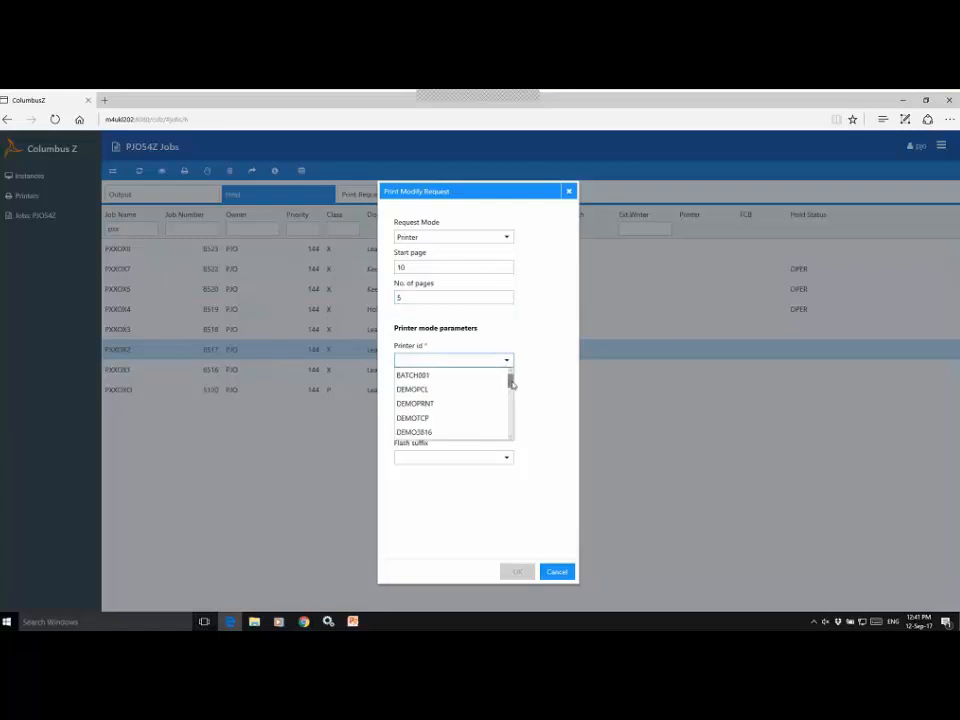
pyautogui.moveTo(512, 380); pyautogui.dragTo(512, 420)
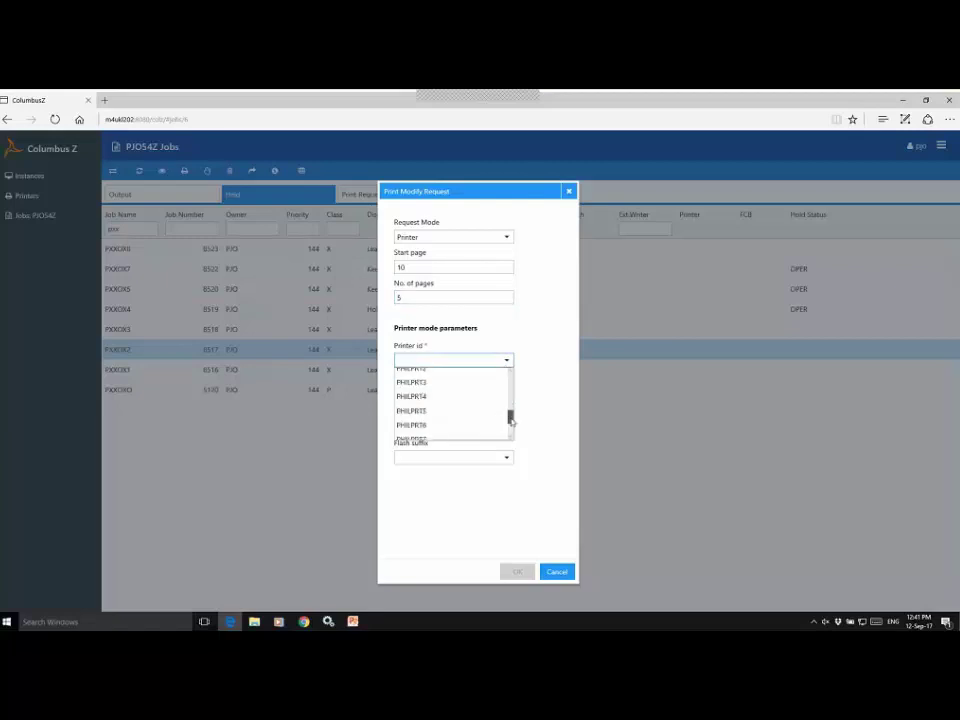
pyautogui.click(431, 413)
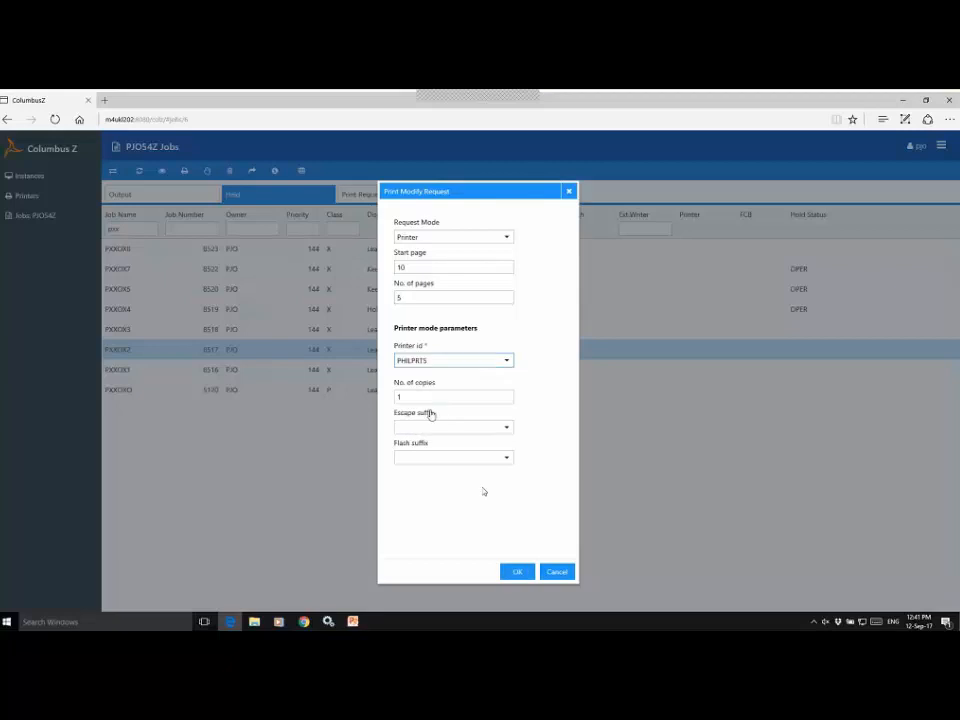
pyautogui.click(516, 572)
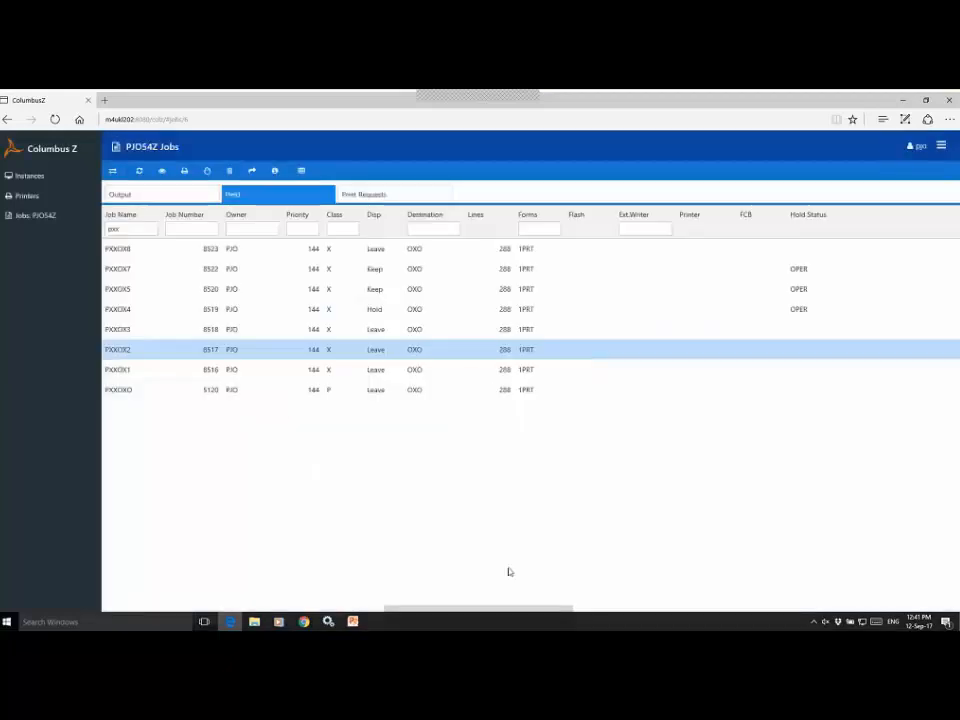
# Show the Print Requests list, where PXXOX2 appears queued to PHILPRT5
pyautogui.click(372, 196)
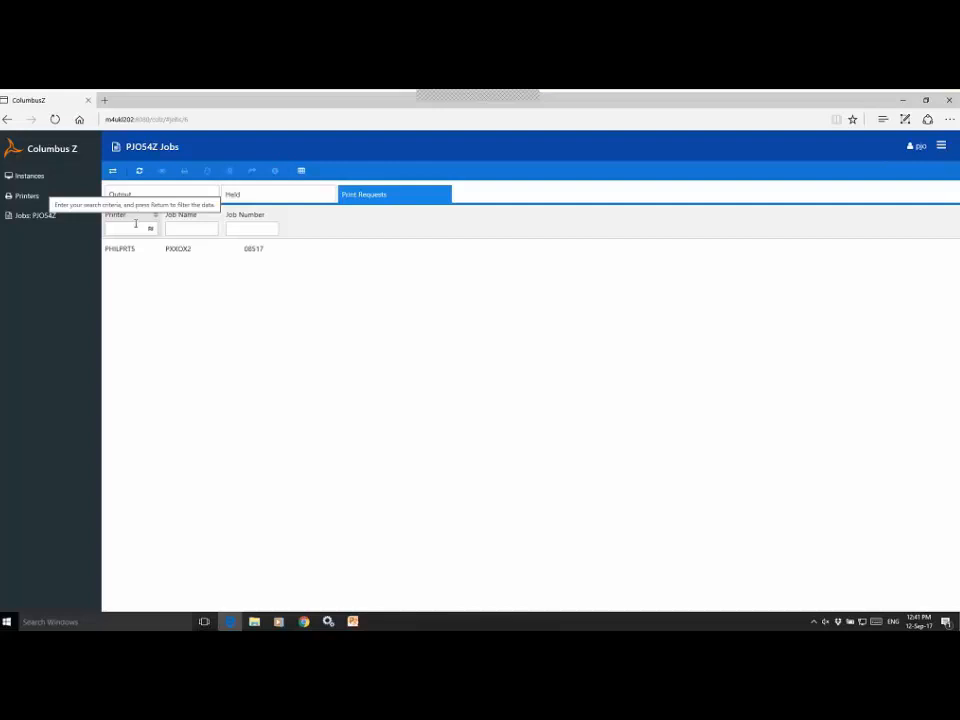
# Filter the Printers list to instance PJOS4Z and status Idle REL, leaving five printers
pyautogui.click(36, 197)
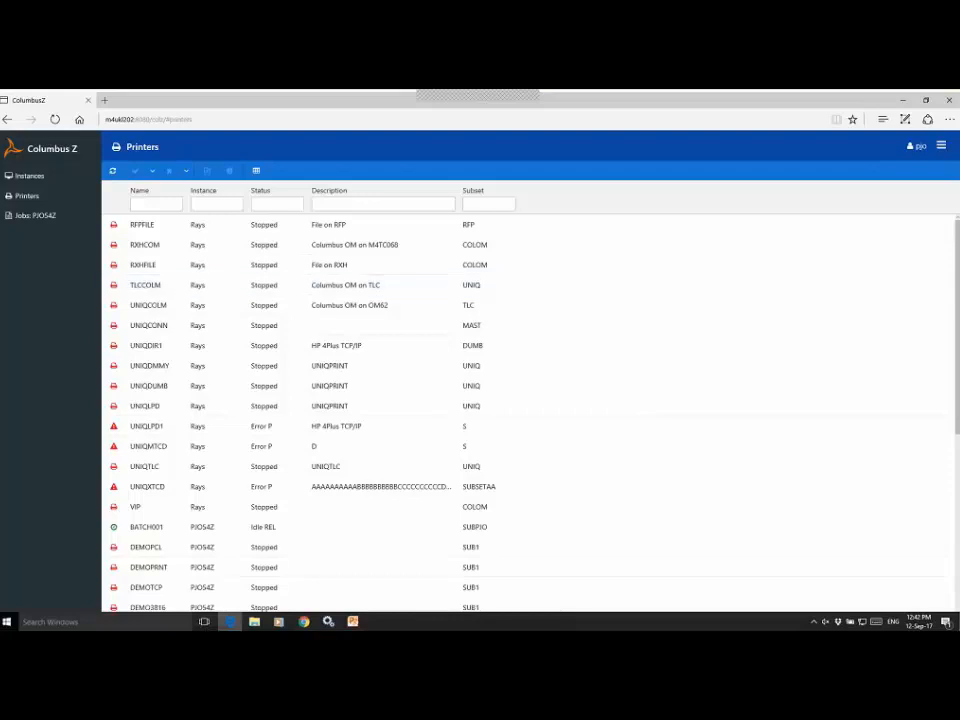
pyautogui.click(237, 206)
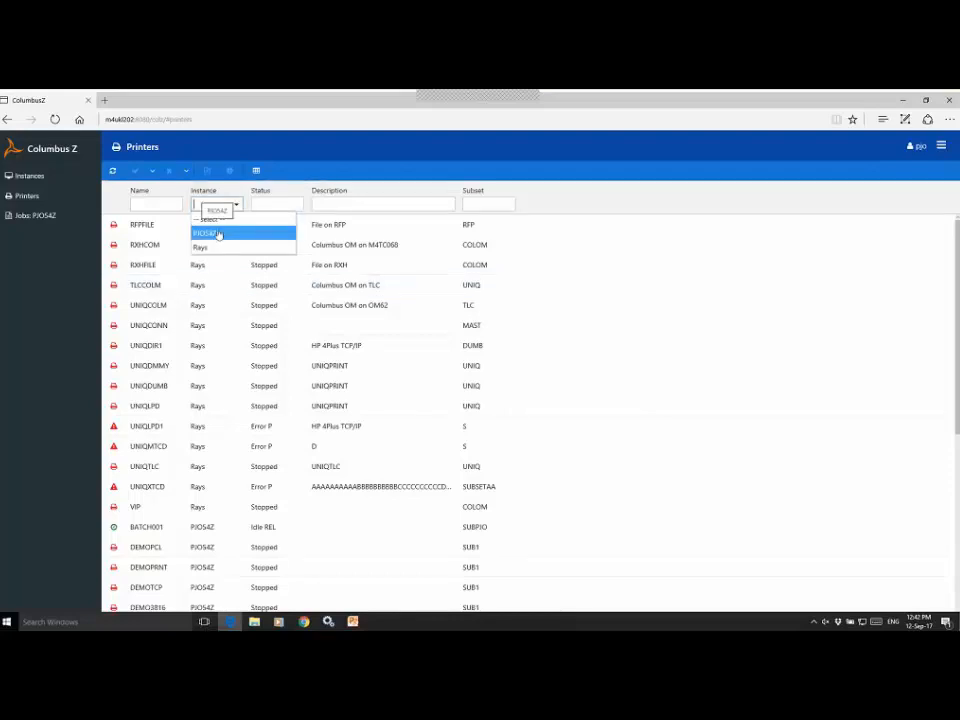
pyautogui.click(218, 233)
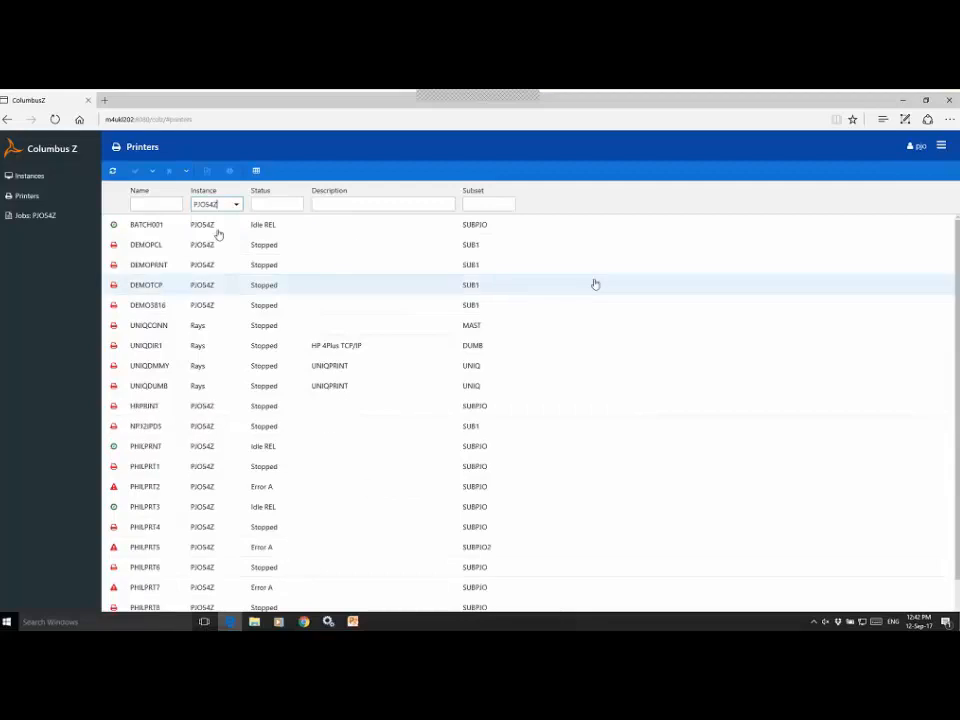
pyautogui.click(295, 205)
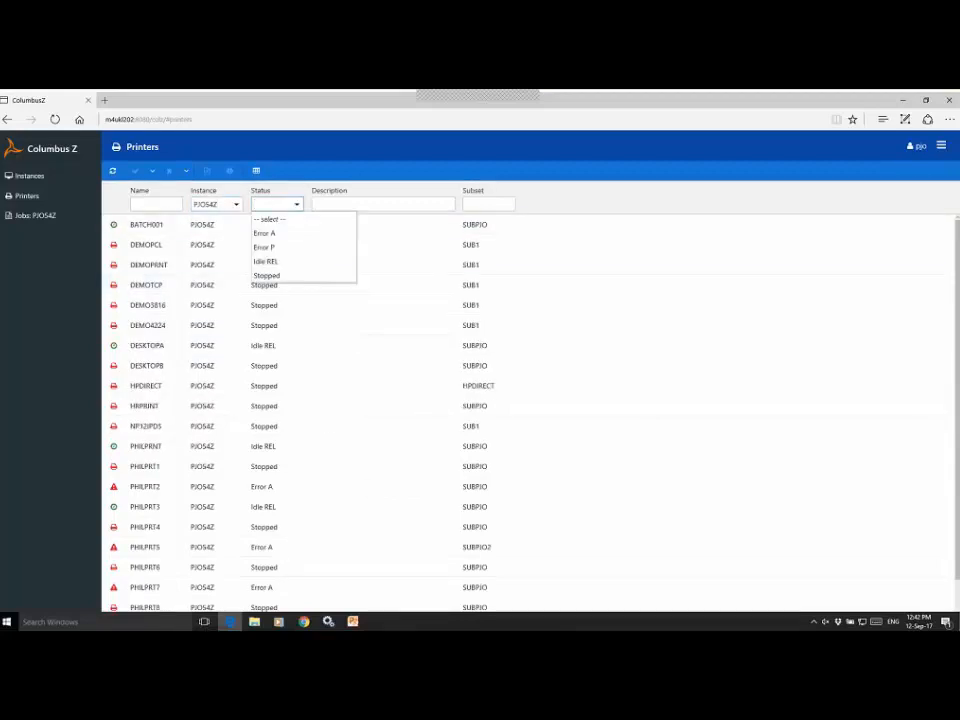
pyautogui.click(268, 261)
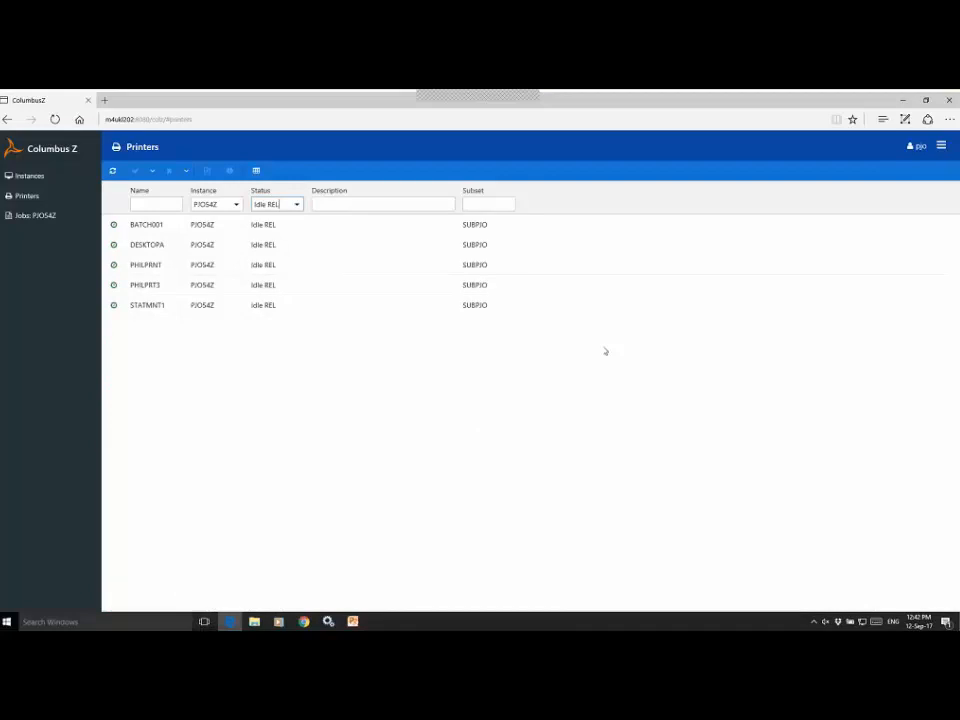
pyautogui.rightClick(145, 266)
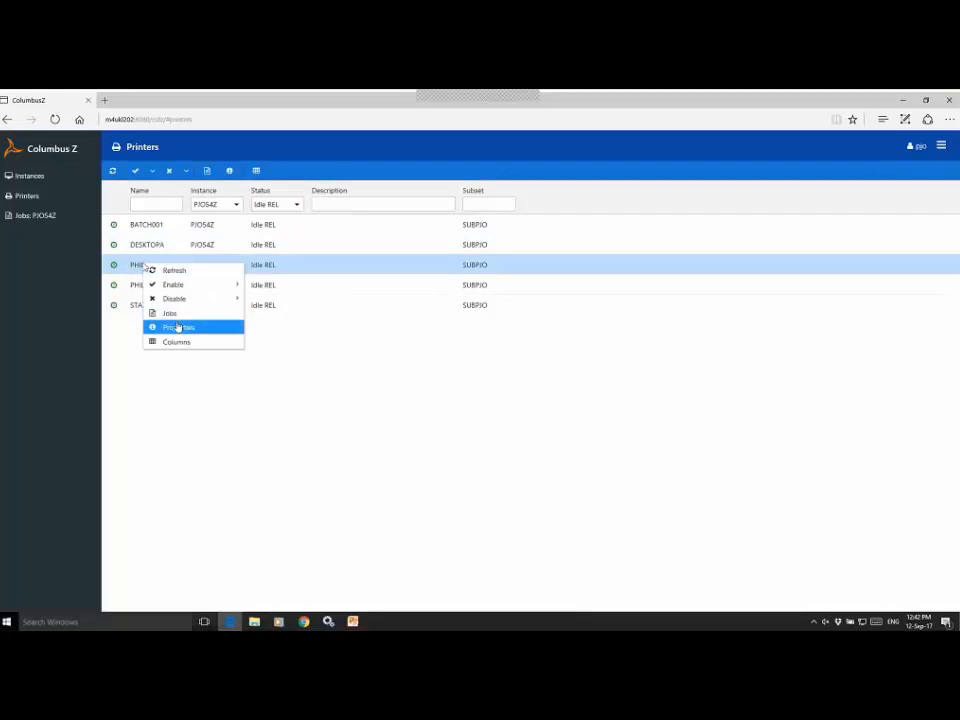
pyautogui.click(178, 328)
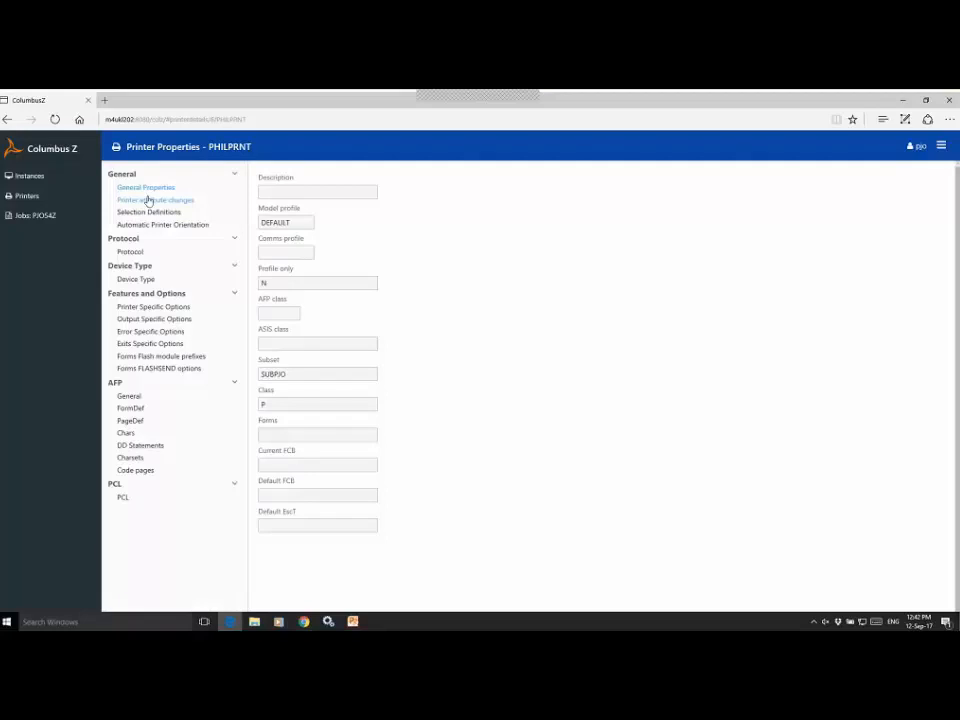
pyautogui.click(135, 279)
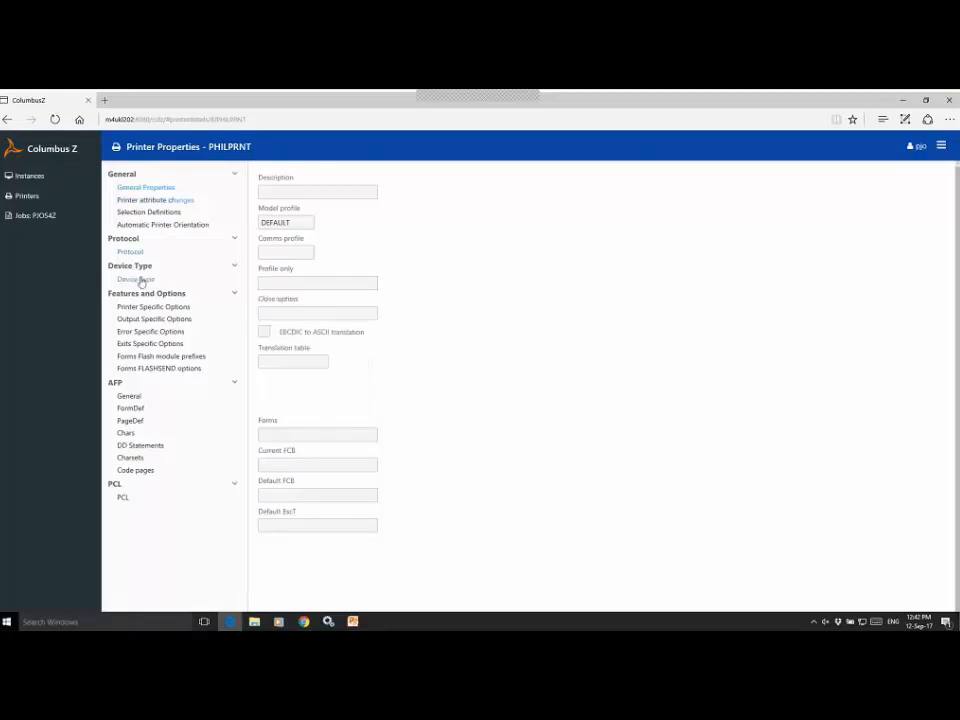
pyautogui.click(154, 318)
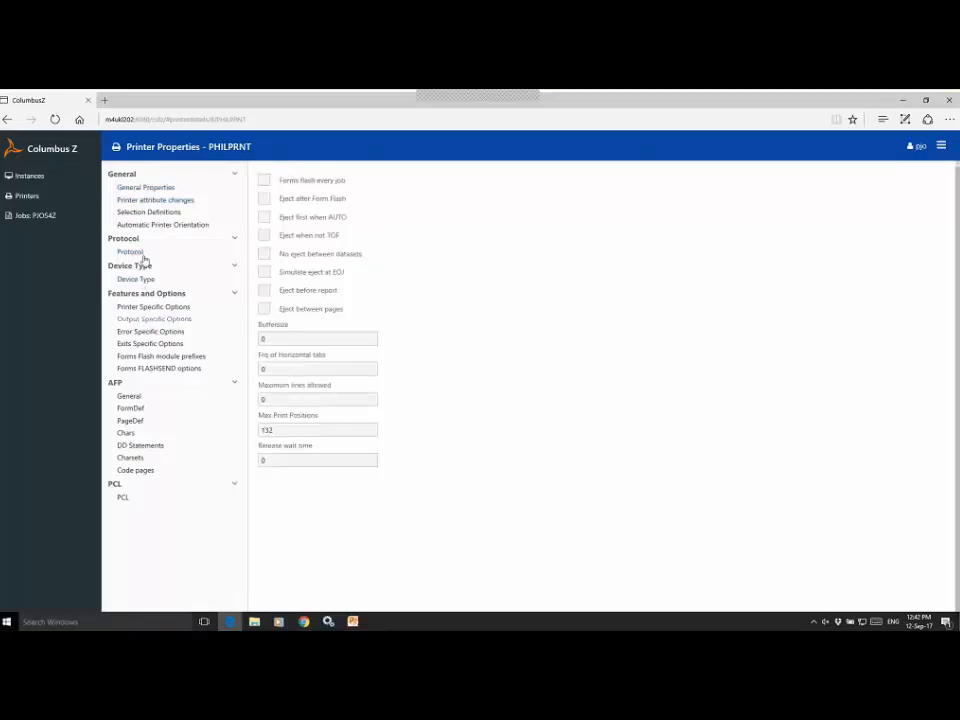
pyautogui.click(146, 213)
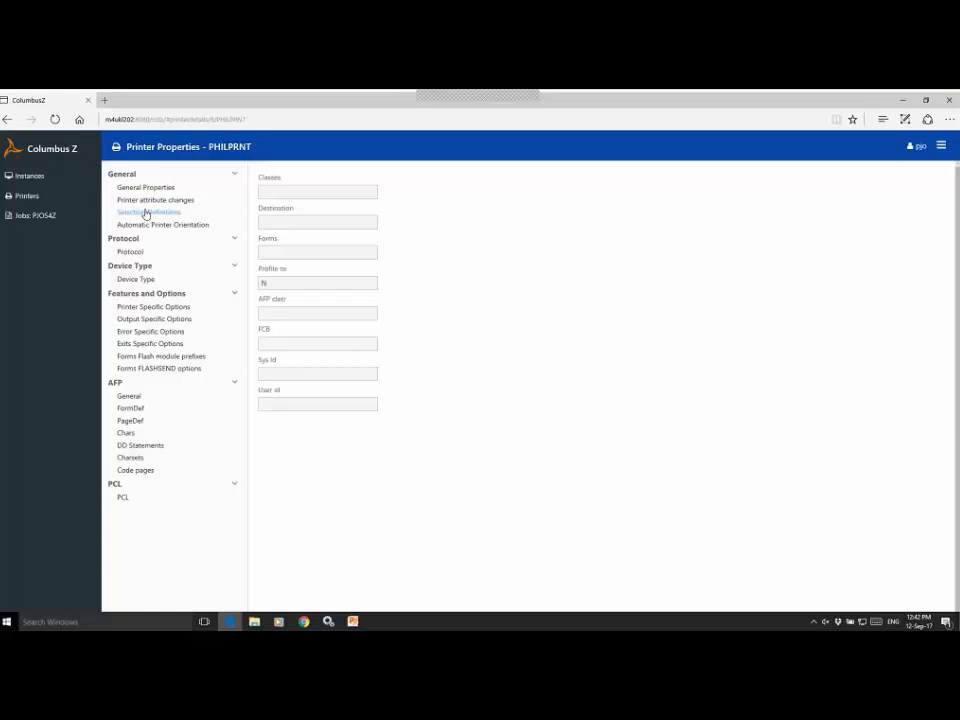
pyautogui.click(136, 188)
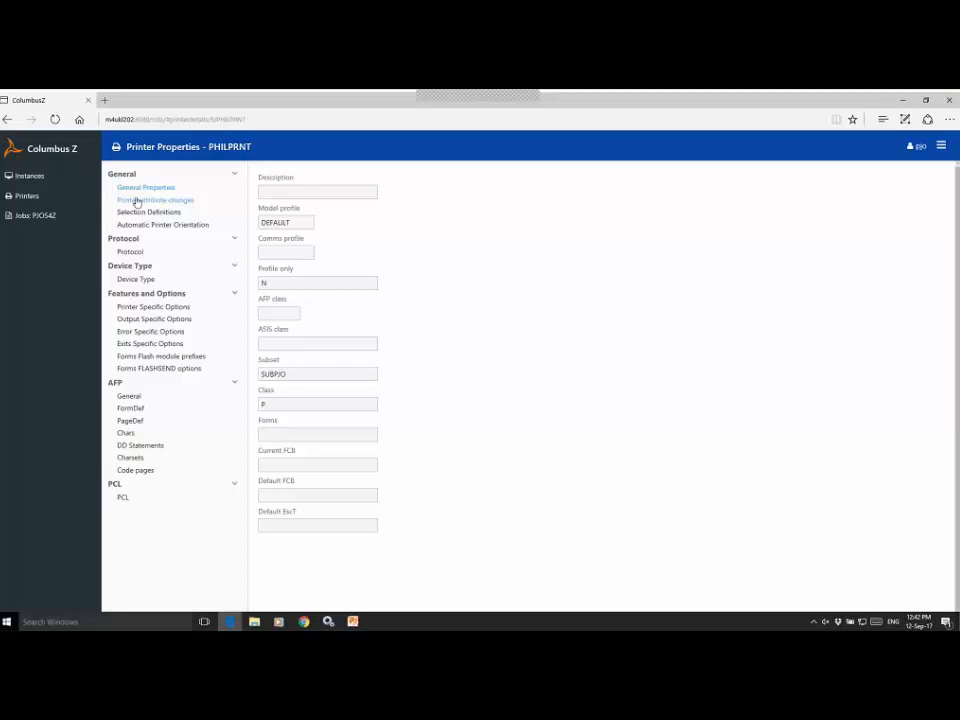
pyautogui.click(148, 211)
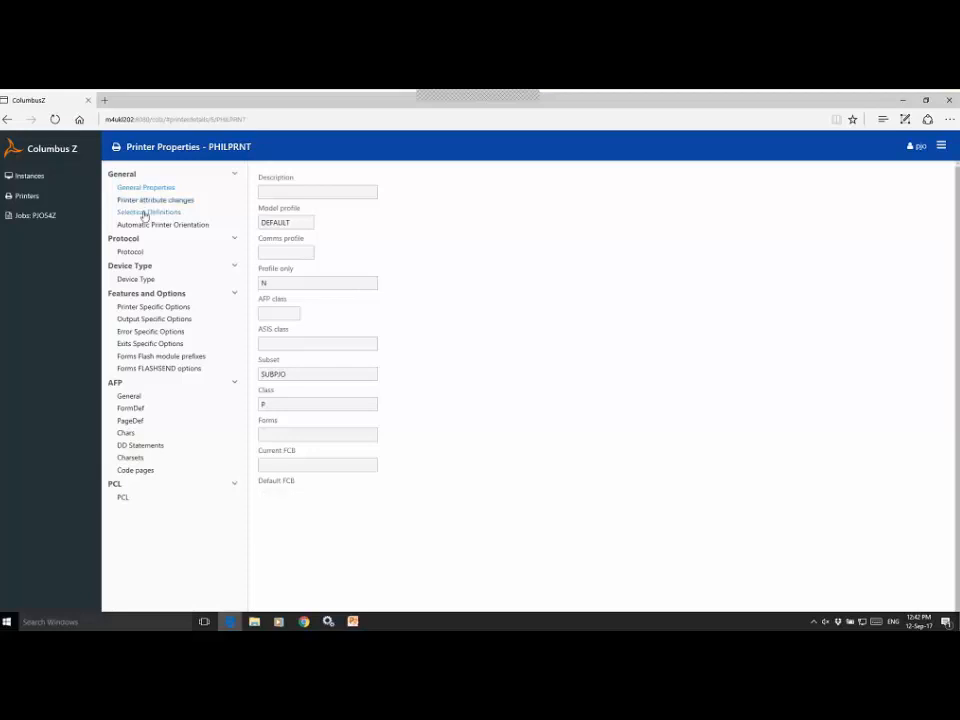
pyautogui.click(150, 308)
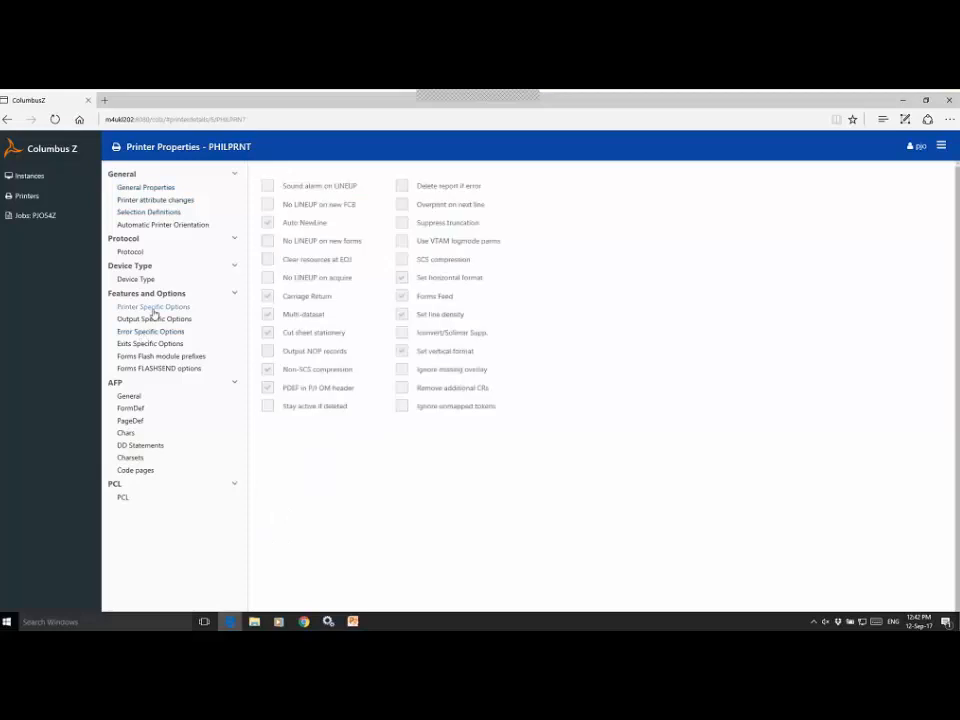
pyautogui.click(27, 196)
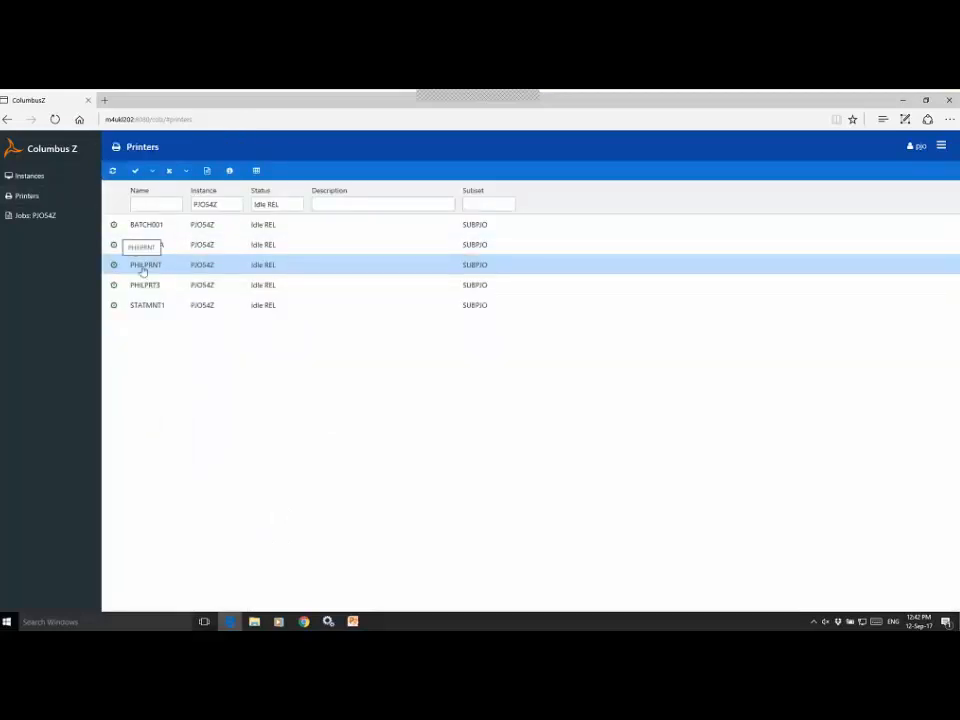
pyautogui.rightClick(144, 266)
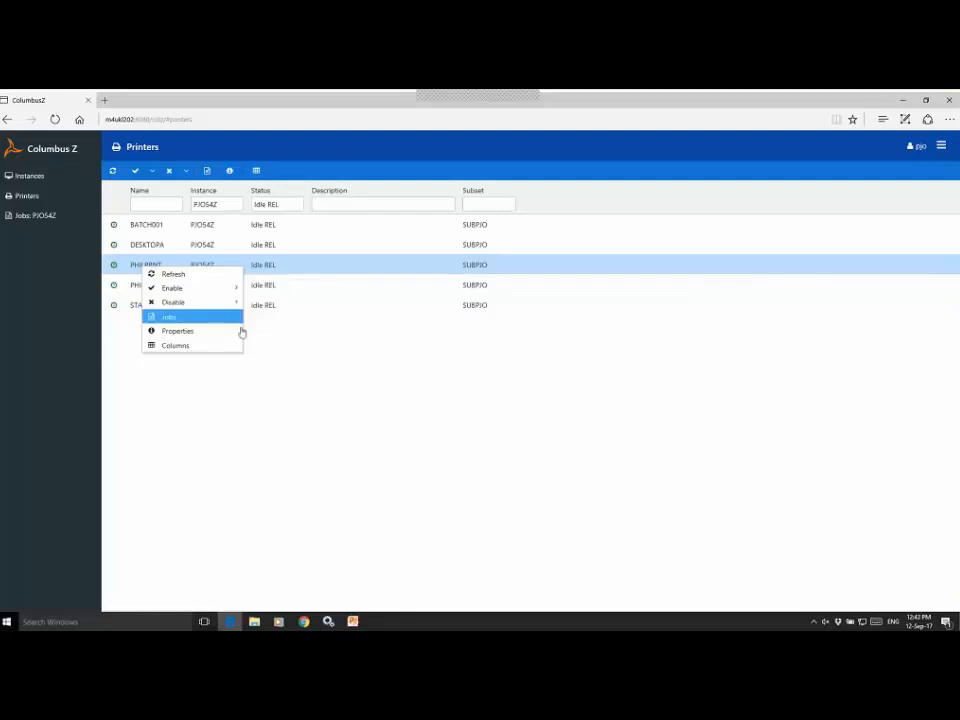
pyautogui.click(268, 383)
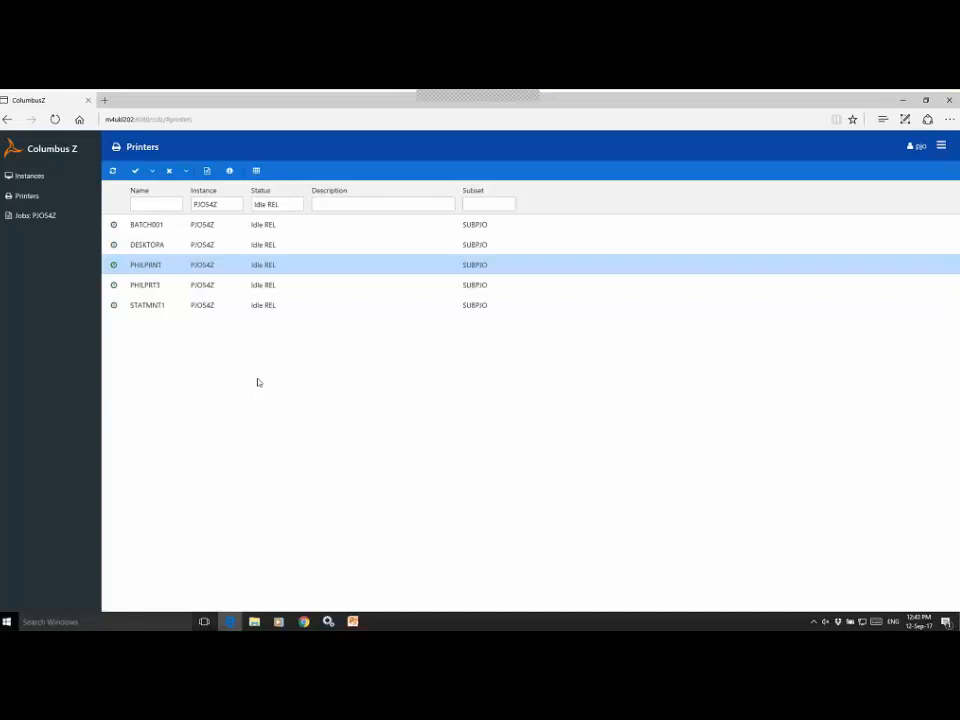
# Switch to the PowerPoint slide show window with Alt+Tab
pyautogui.hotkey('alt', 'Tab')
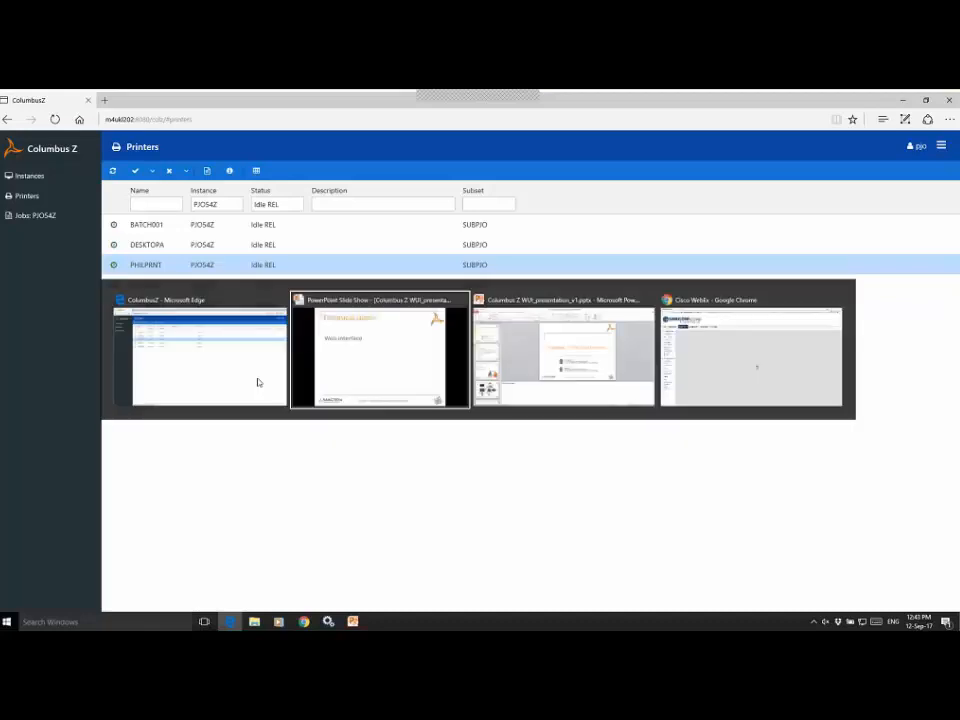